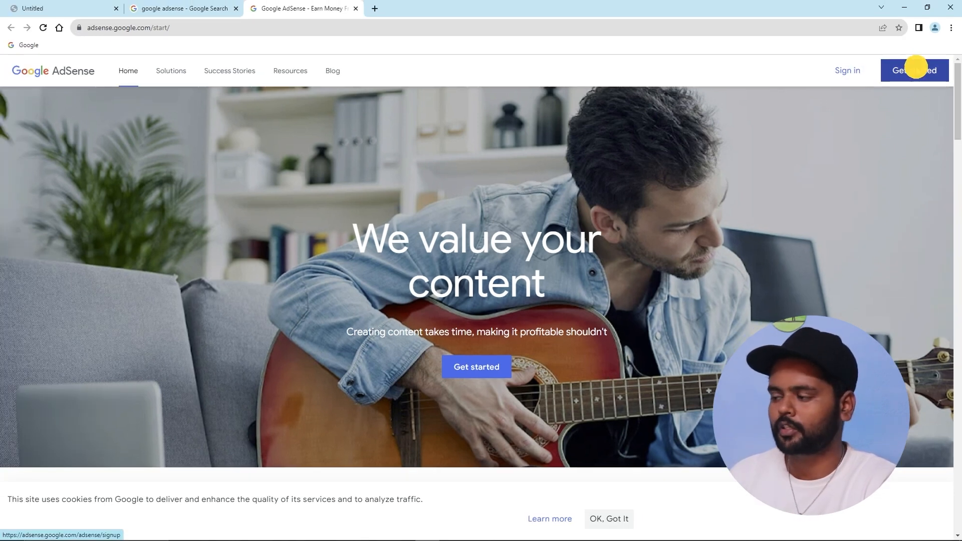
Step: Start the Google AdSense sign-up and submit the Google account password to verify the account
left_click(921, 70)
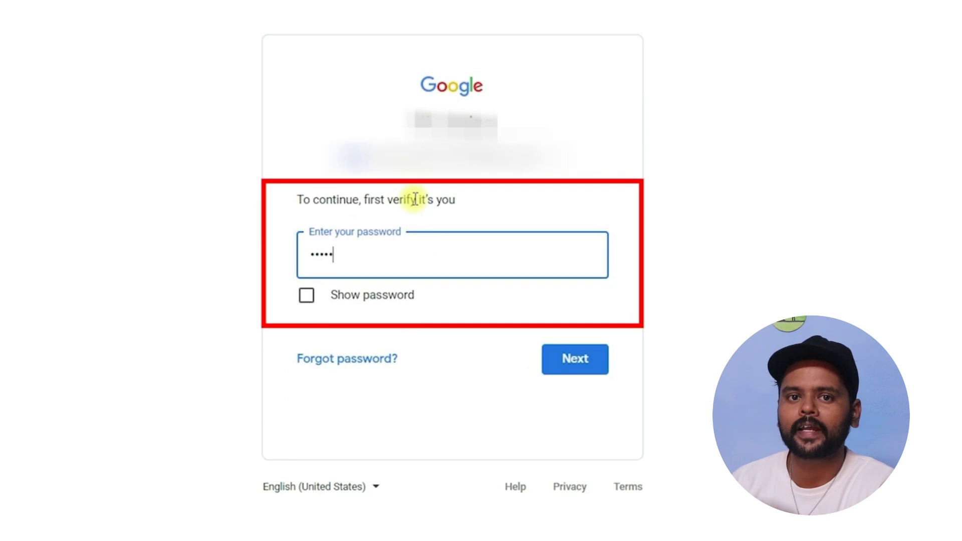
key("Return")
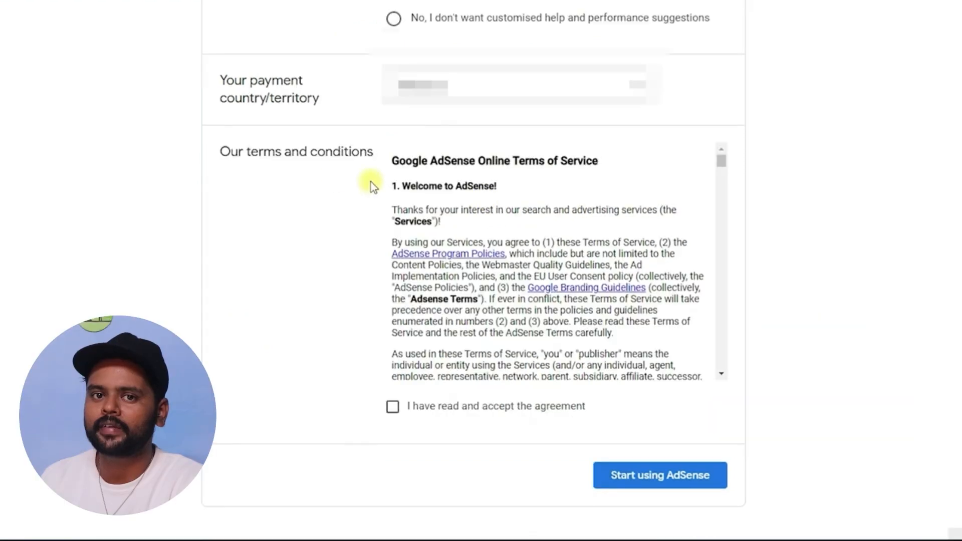
Step: Review the AdSense Online Terms of Service, accept the agreement and start using AdSense
scroll(449, 245, "down", 20)
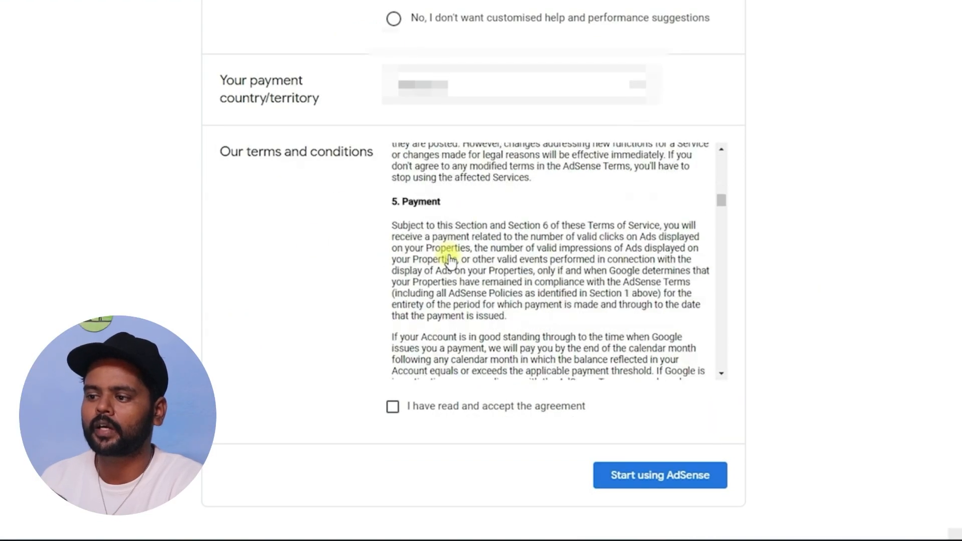
scroll(449, 260, "down", 15)
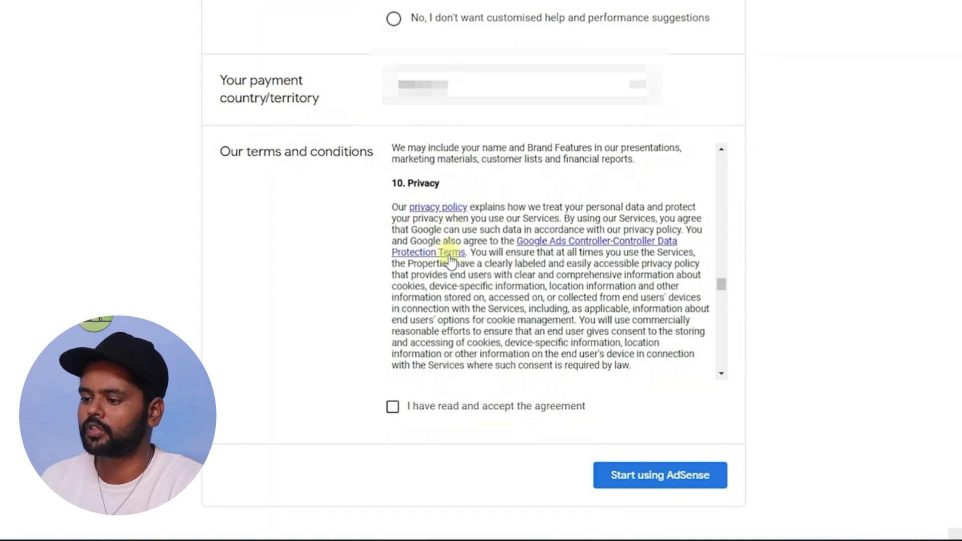
scroll(450, 260, "down", 15)
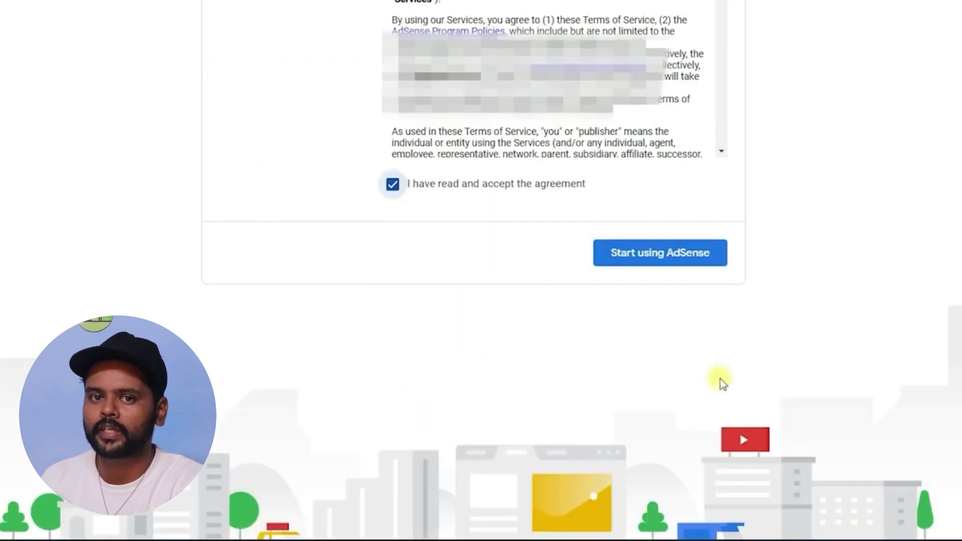
left_click(683, 475)
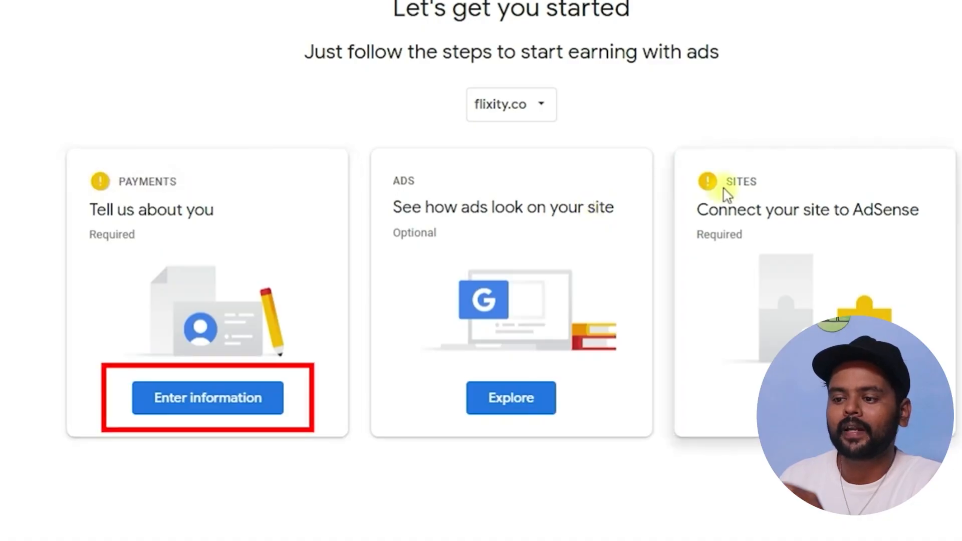
Step: Fill in the payments customer information with the name, address, town and postcode for the Individual account, and submit it
left_click(187, 405)
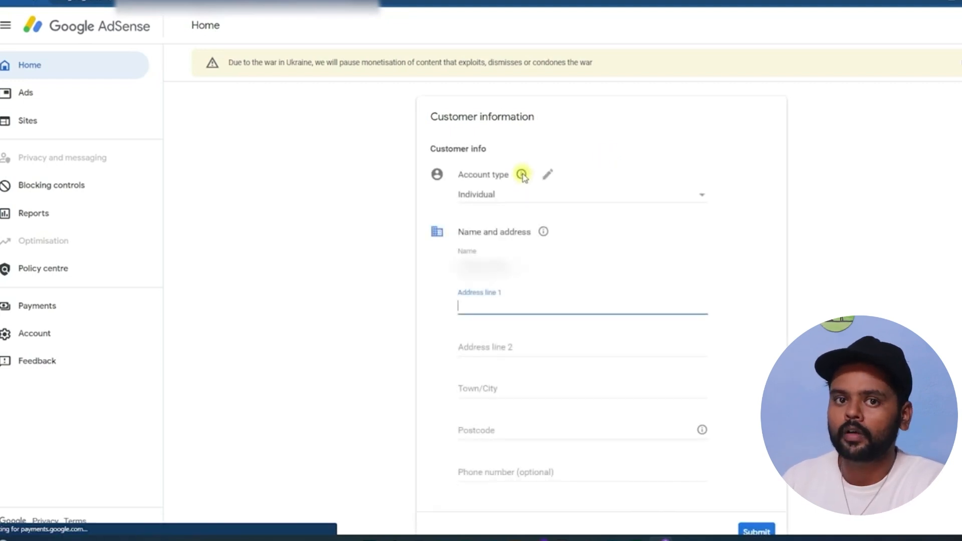
mouse_move(522, 175)
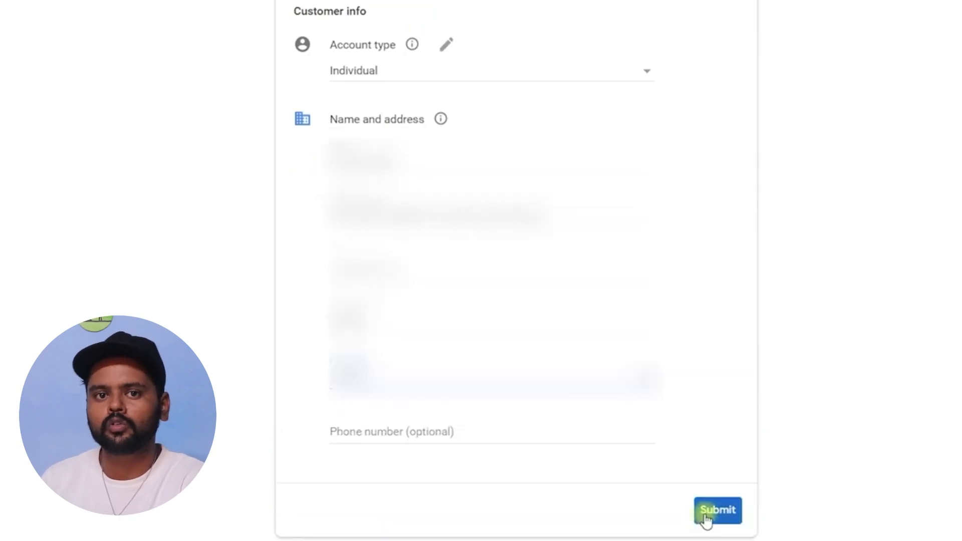
left_click(726, 515)
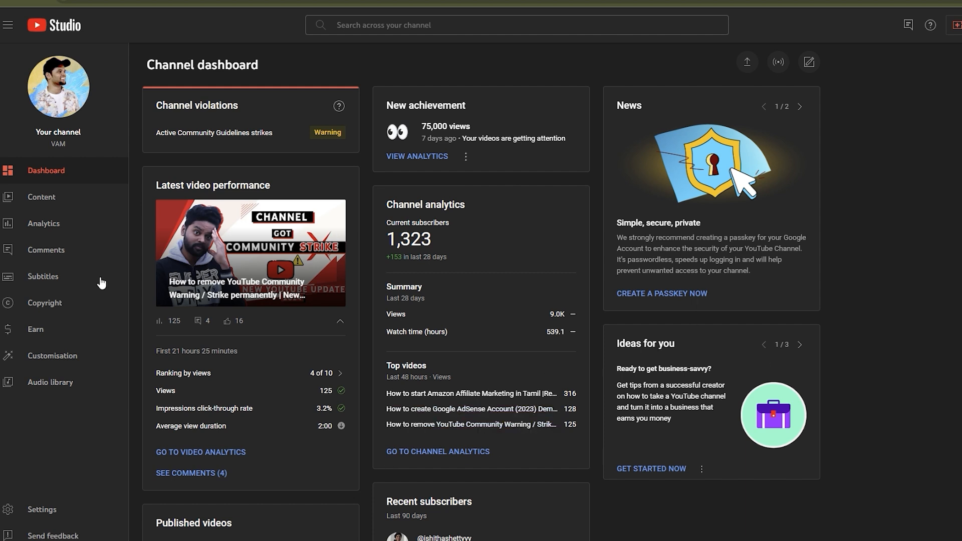
Step: Switch to YouTube Studio, apply for channel monetisation under Earn and accept the YouTube Partner Program base terms
left_click(65, 330)
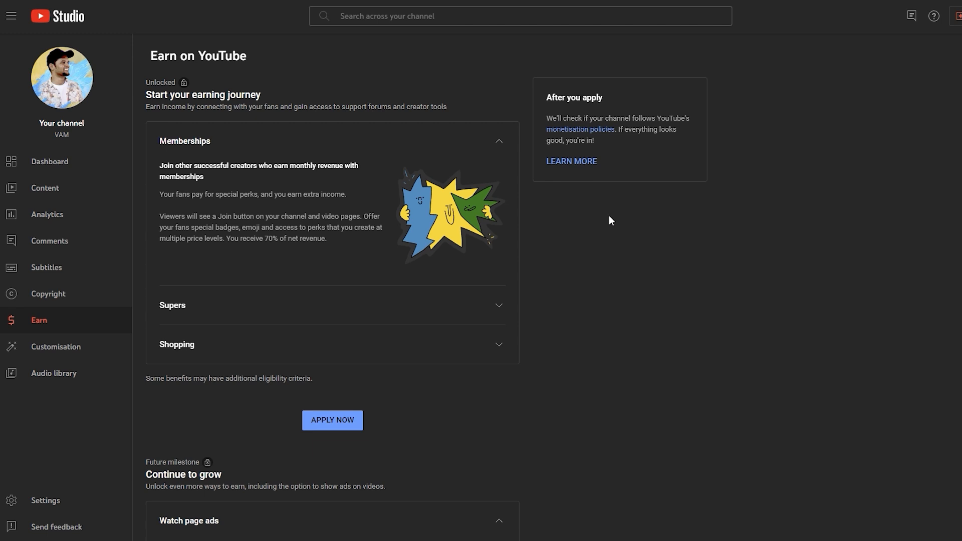
left_click(330, 425)
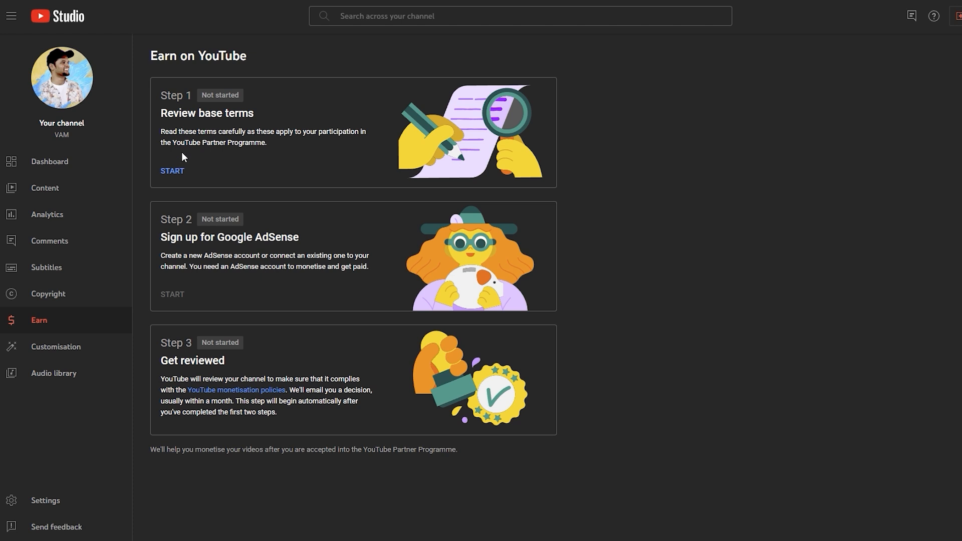
left_click(176, 171)
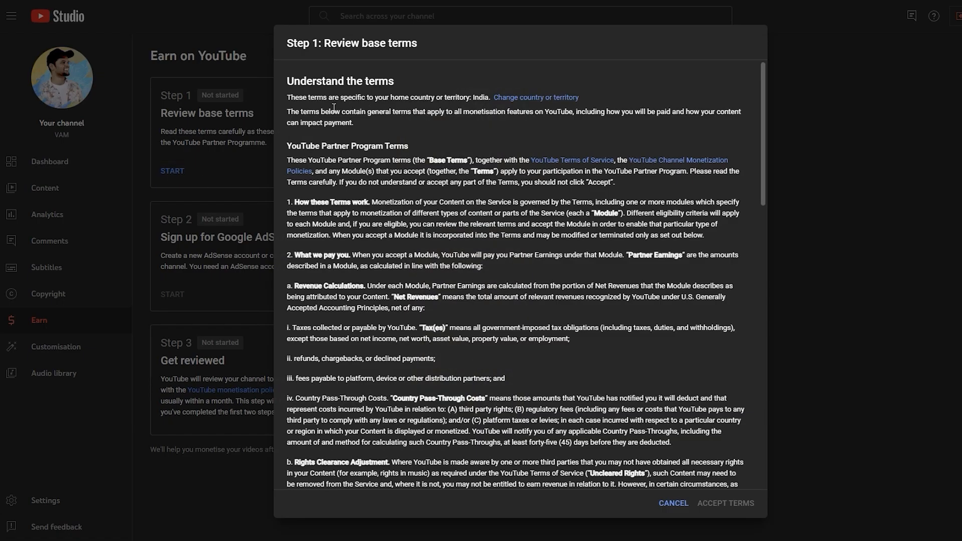
scroll(336, 107, "down", 15)
left_click(292, 467)
left_click(739, 504)
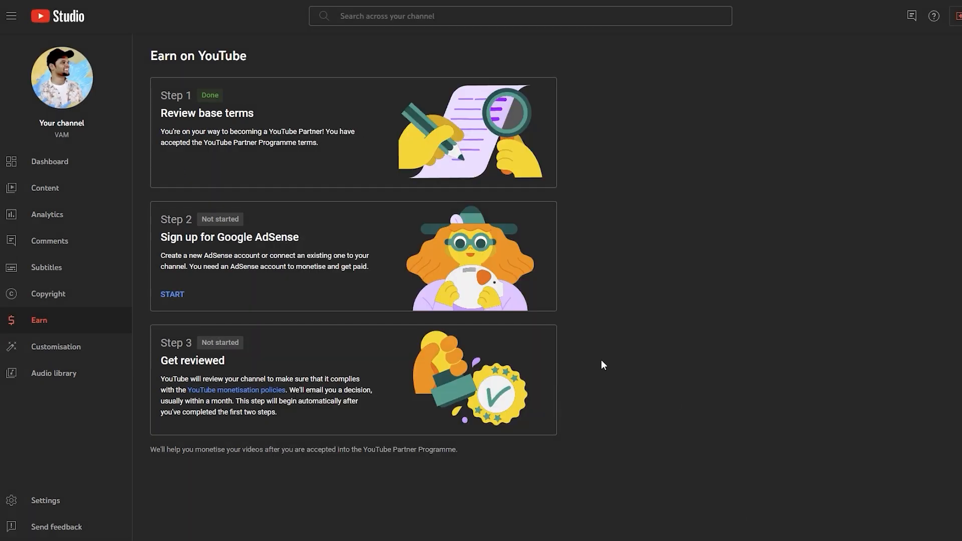
Step: Connect the channel to AdSense with the answer "Yes, I have an existing account", and submit the linked account's customer information
left_click(172, 297)
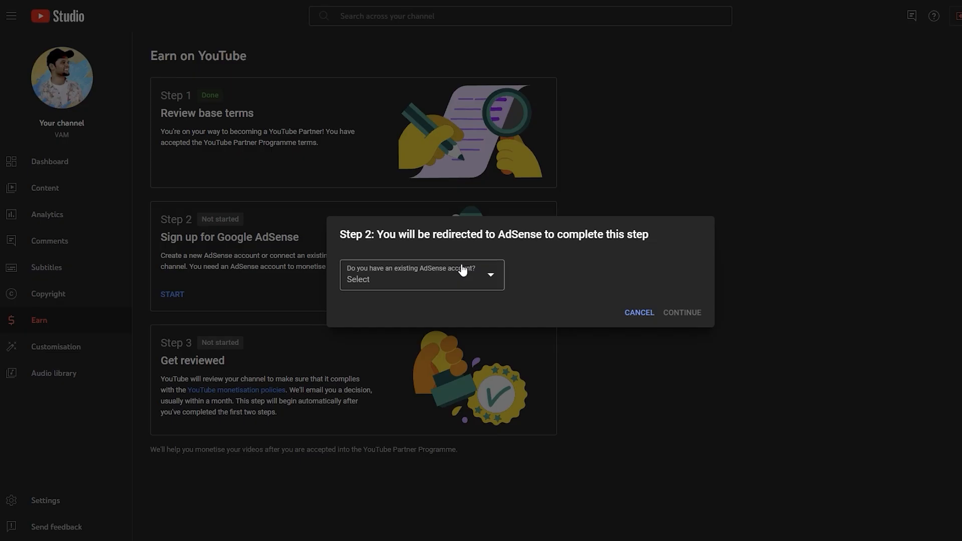
left_click(462, 270)
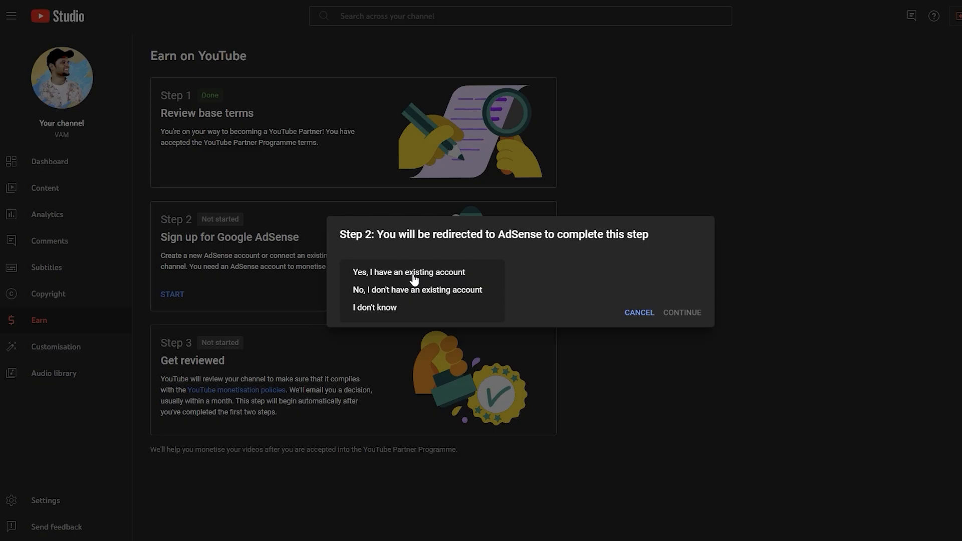
left_click(257, 301)
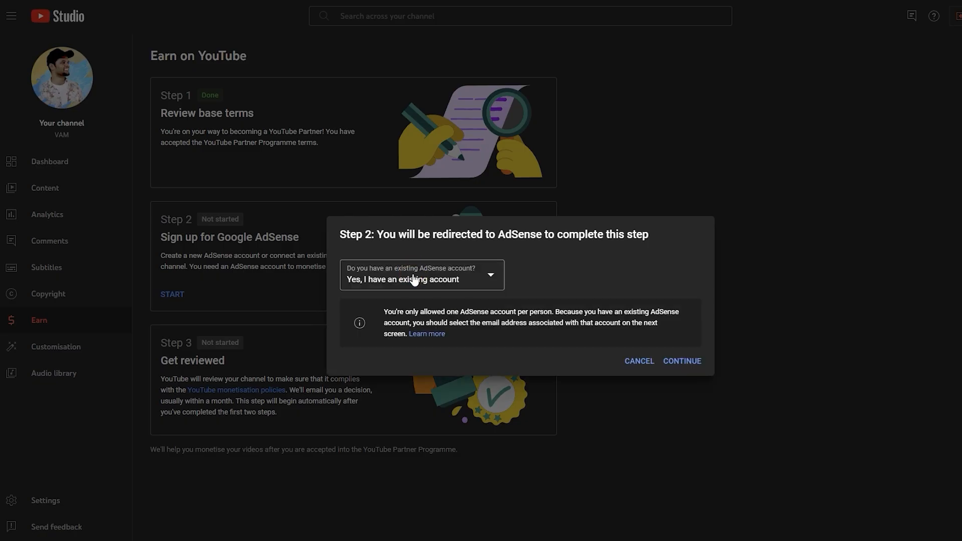
left_click(396, 280)
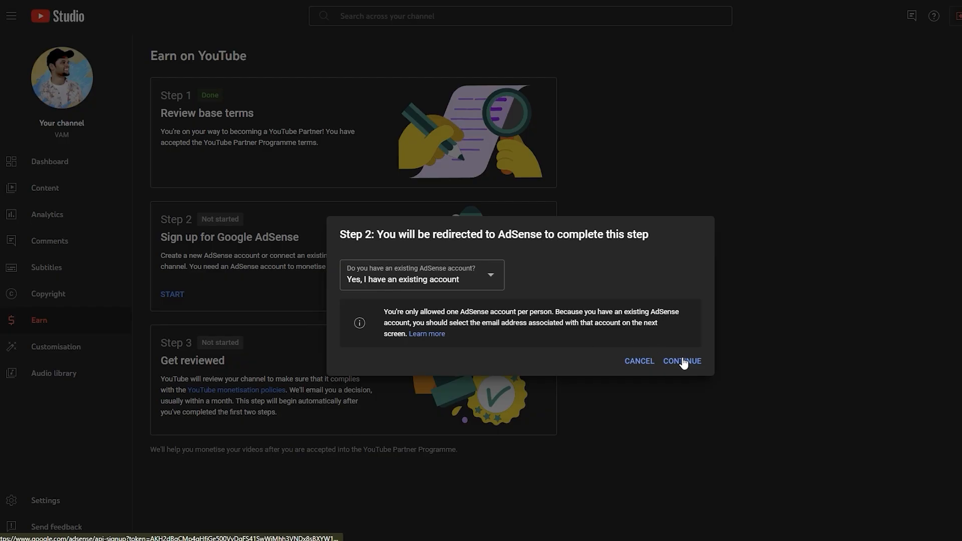
left_click(683, 361)
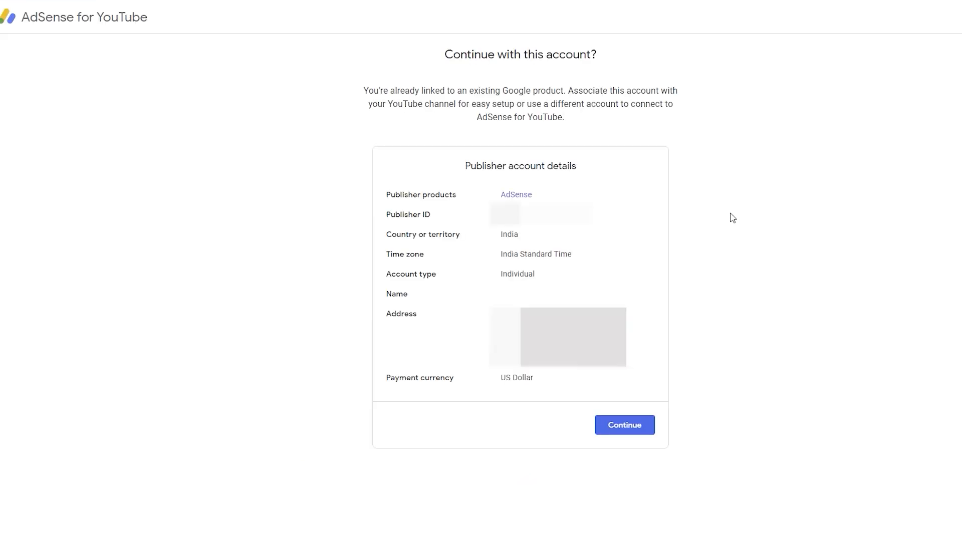
left_click_drag(444, 54, 616, 64)
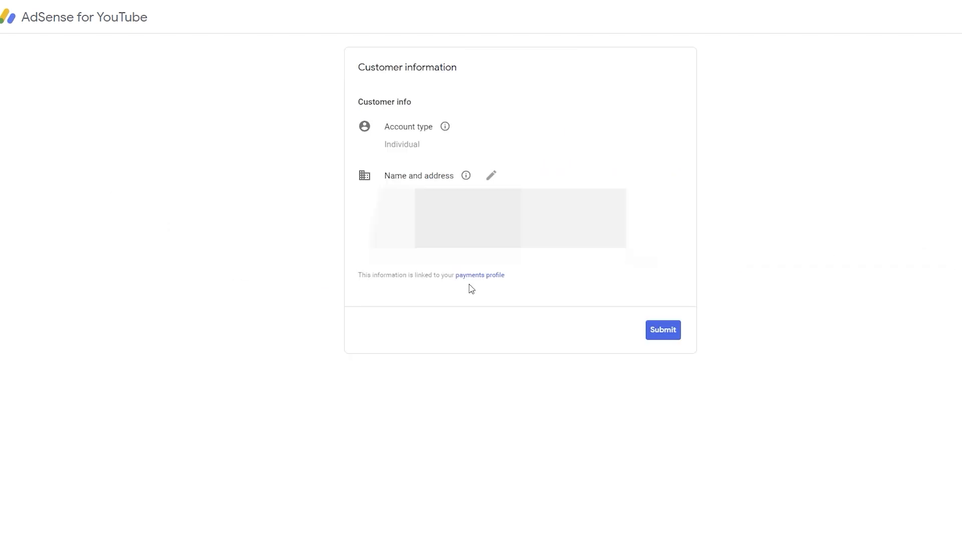
left_click(665, 339)
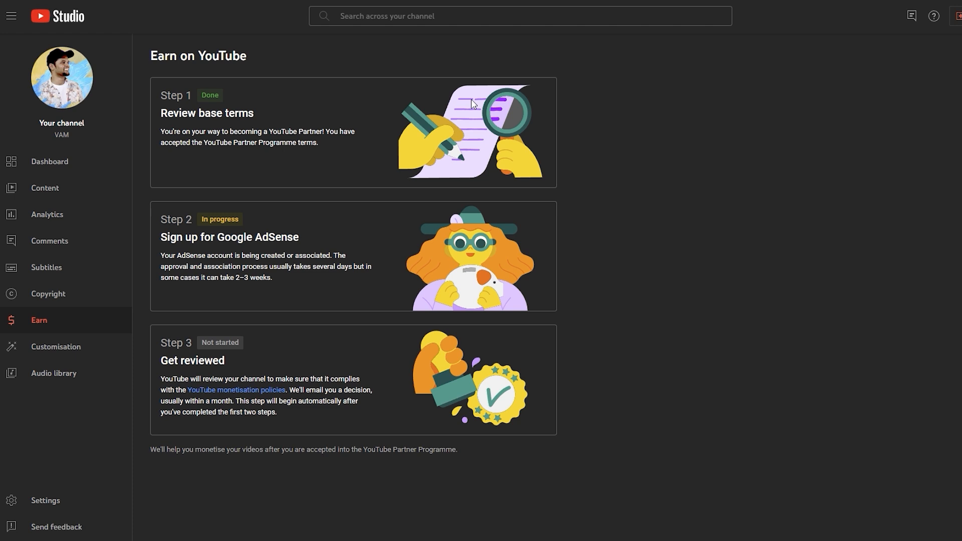
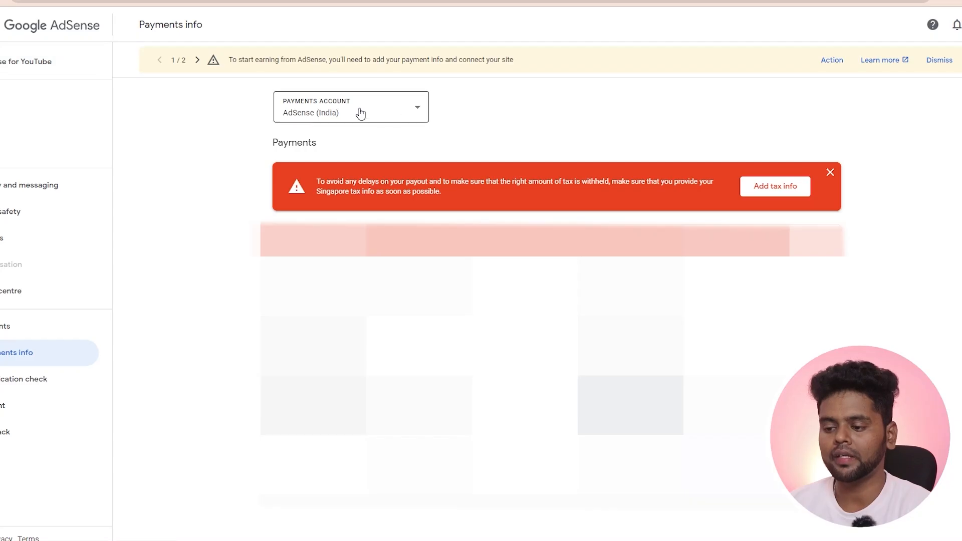
Step: In Google AdSense, switch the payments account to YouTube (India) and back to AdSense (India)
left_click(401, 108)
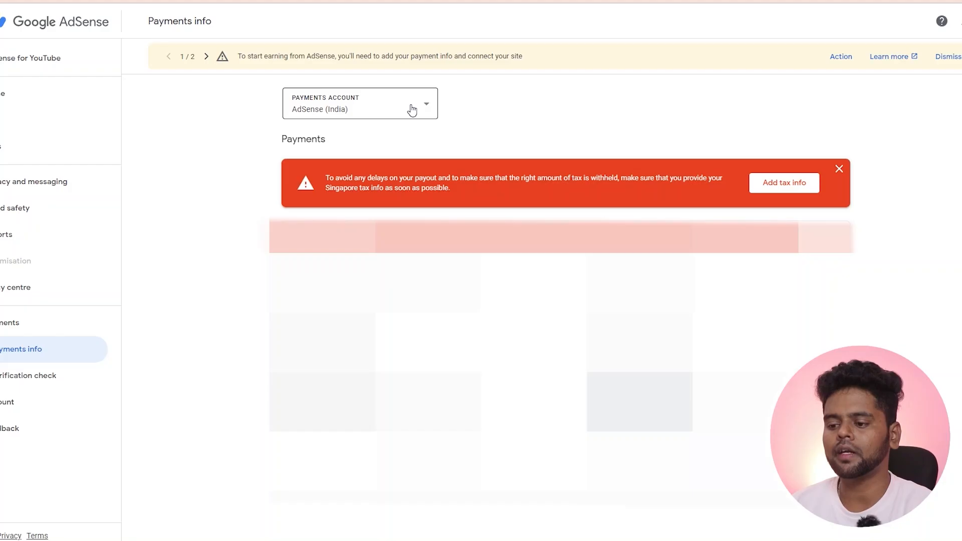
left_click(411, 107)
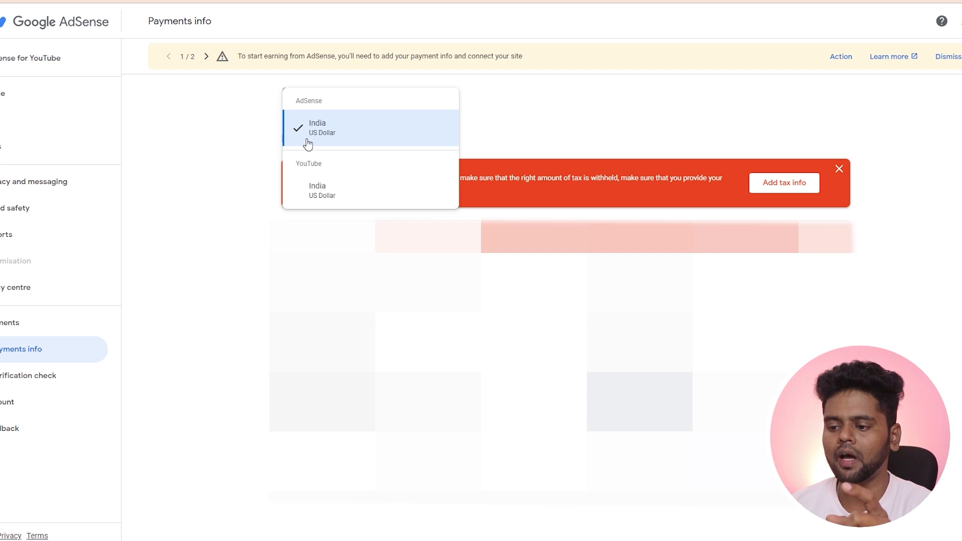
left_click_drag(324, 104, 294, 101)
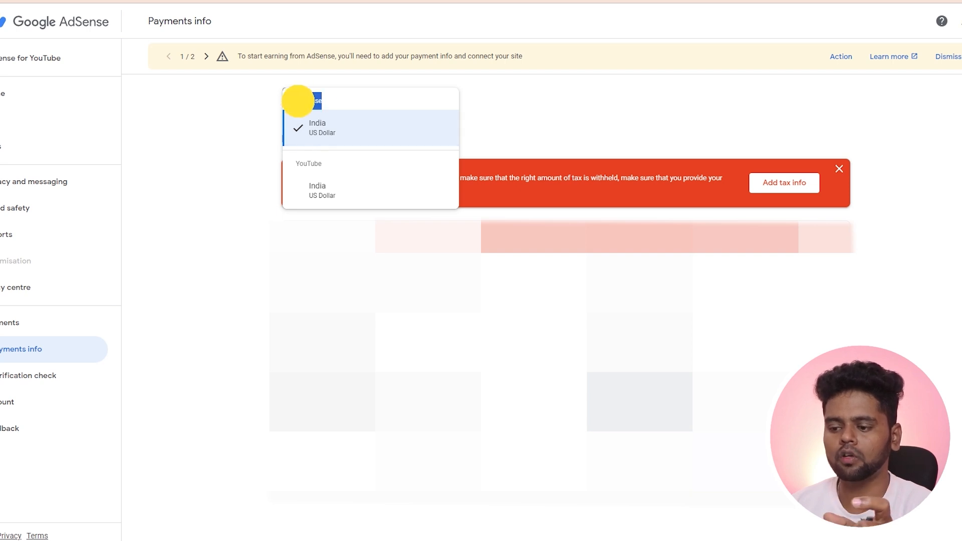
left_click_drag(326, 165, 295, 163)
left_click(361, 191)
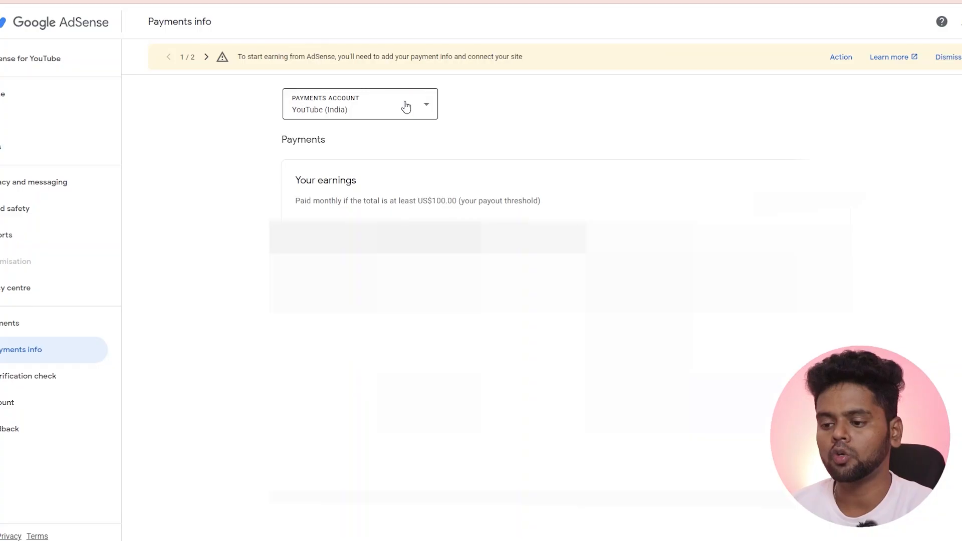
left_click(406, 103)
left_click(344, 124)
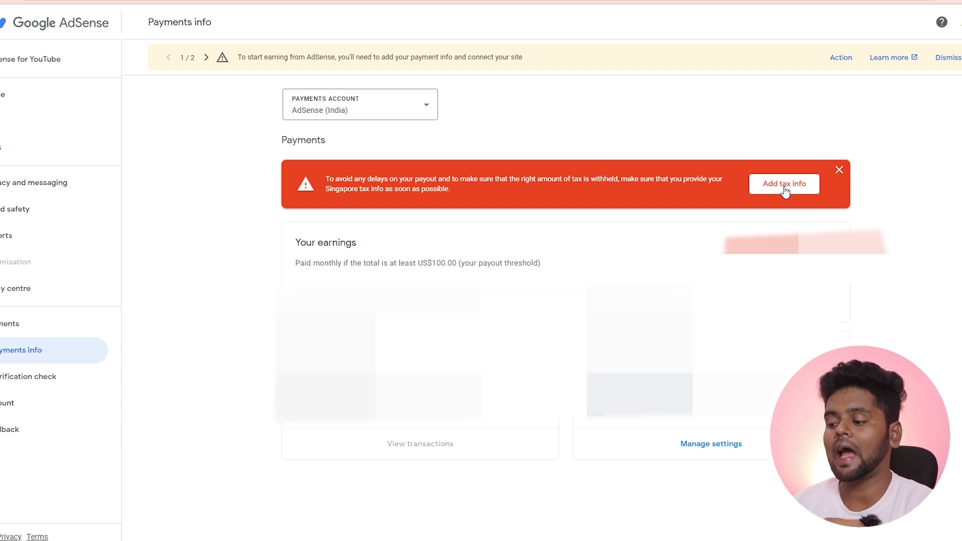
Step: Open the tax info management in the payments settings and start the Singapore tax info form
left_click(788, 191)
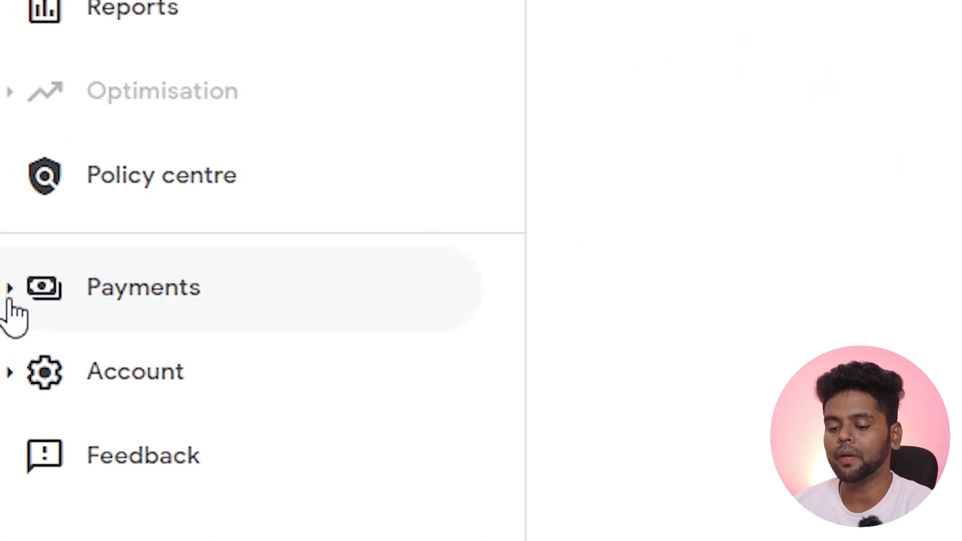
left_click(9, 301)
left_click(203, 374)
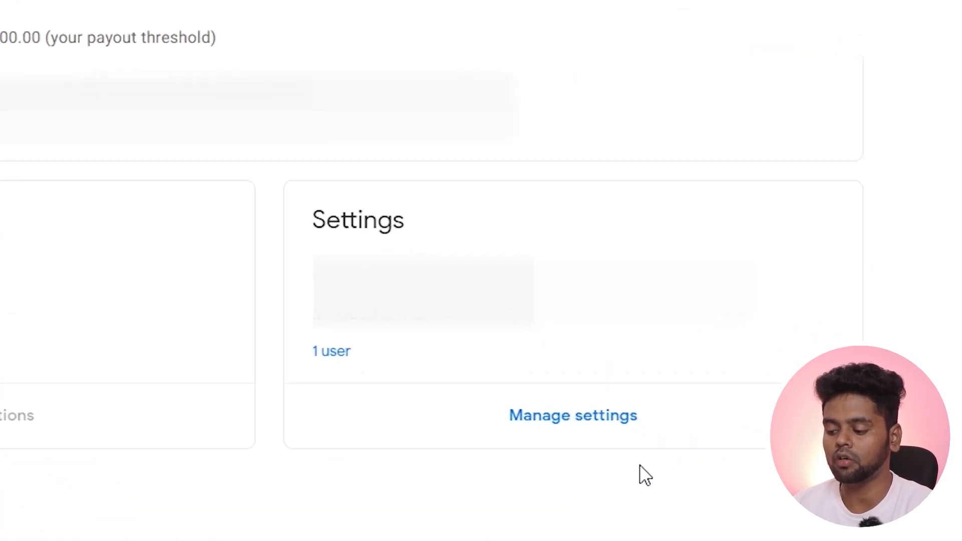
left_click(596, 416)
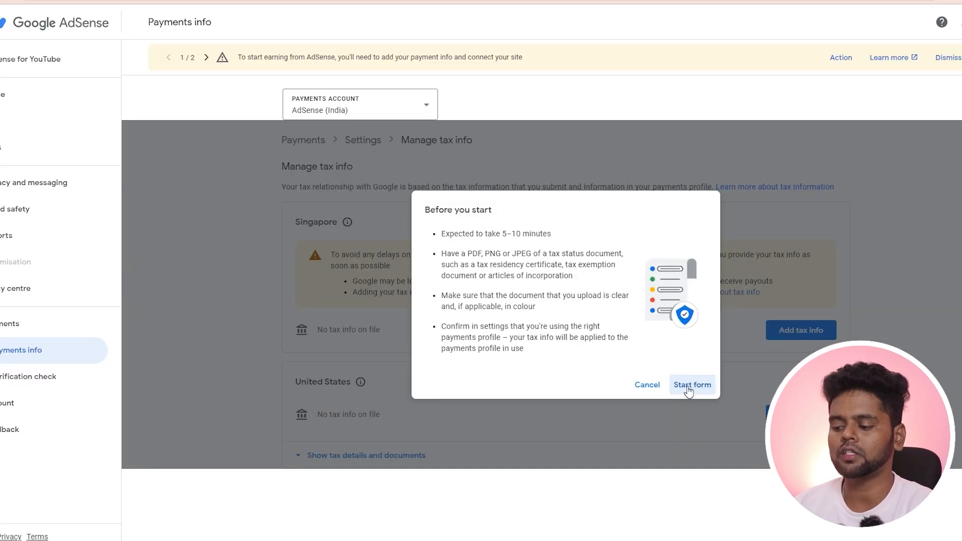
left_click(690, 385)
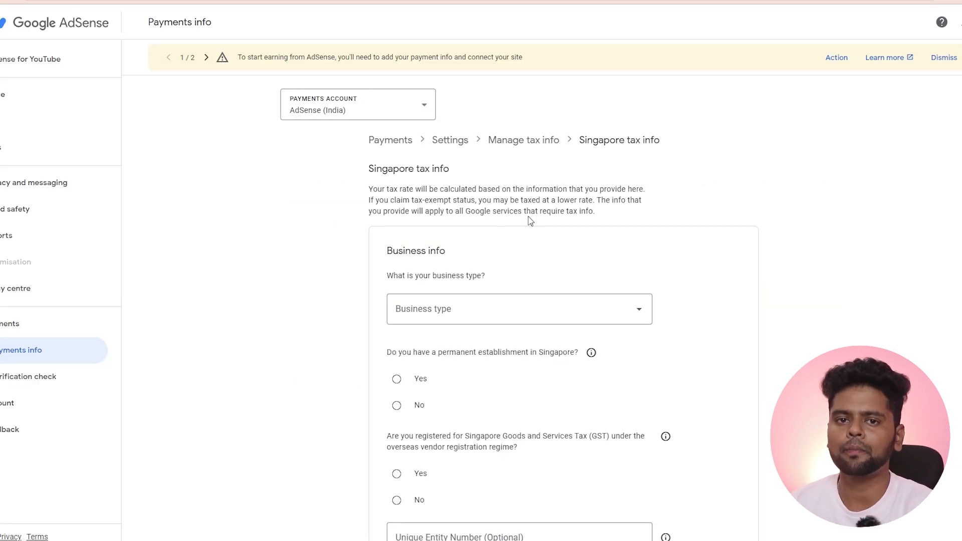
Step: Set the business type to Individual/sole proprietor and answer No to both the Singapore permanent establishment and GST registration questions
scroll(551, 221, "down", 3)
left_click(640, 145)
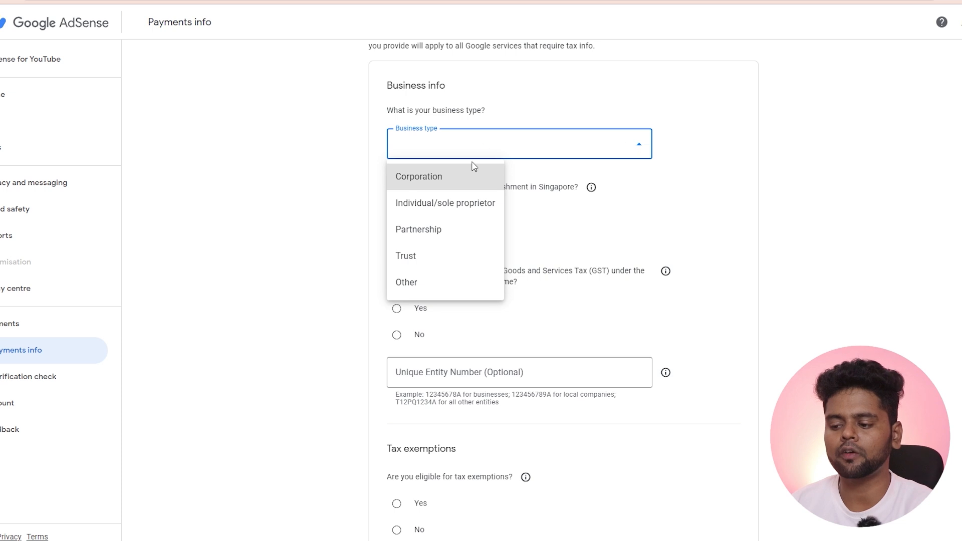
left_click(463, 208)
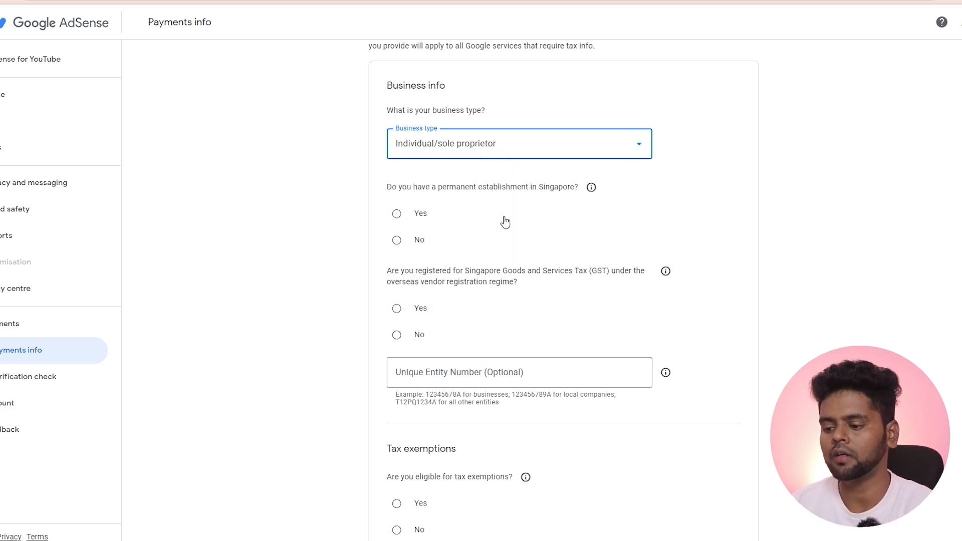
left_click(397, 240)
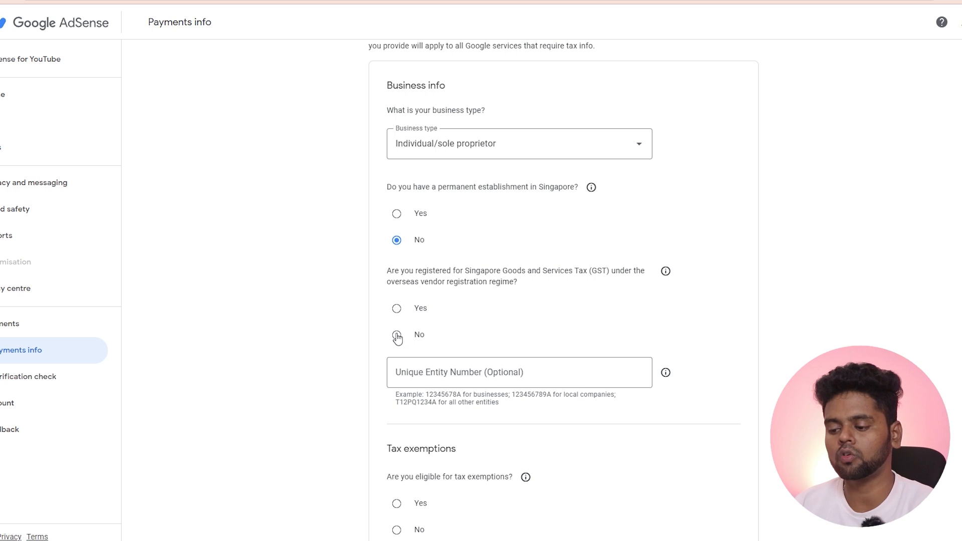
scroll(788, 310, "down", 1)
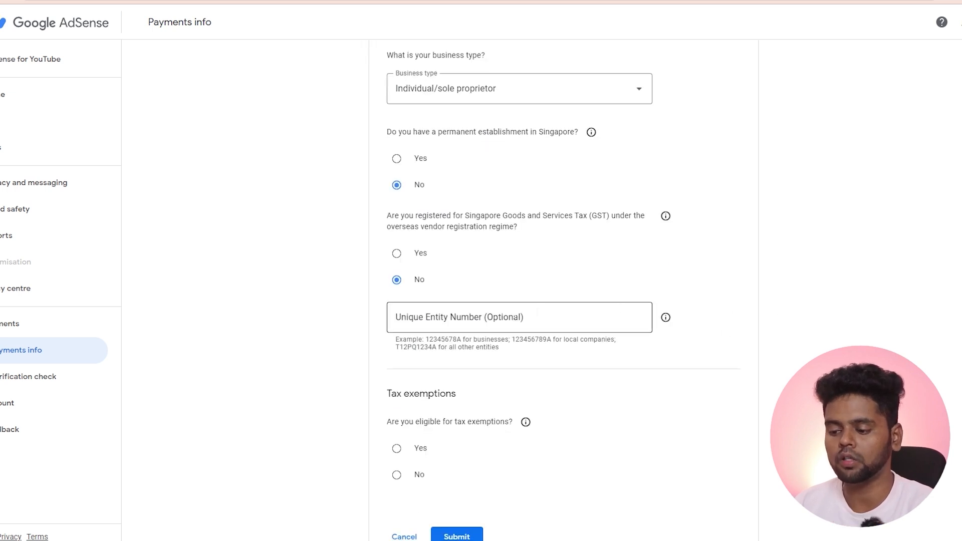
left_click(512, 312)
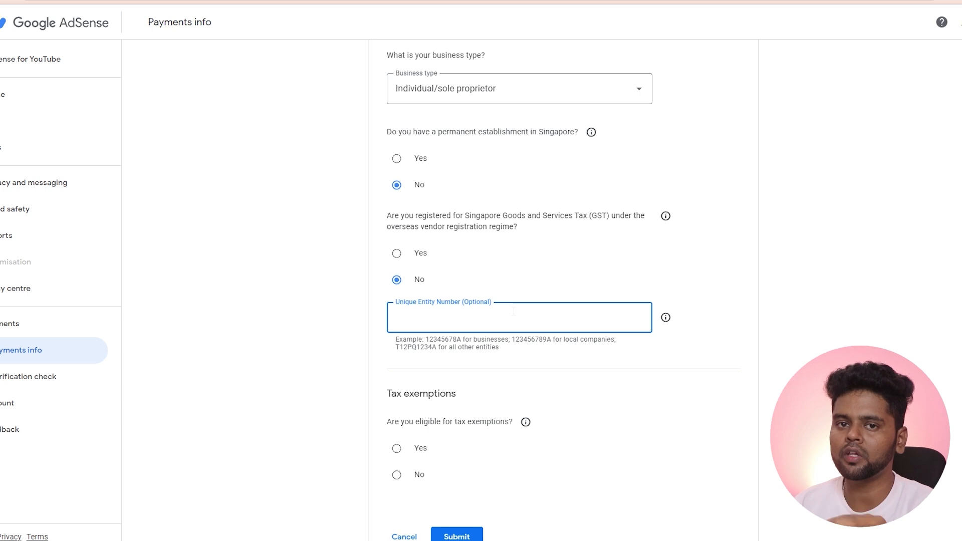
Step: Answer Yes to the tax exemption eligibility question in the Singapore tax form
scroll(514, 312, "down", 1)
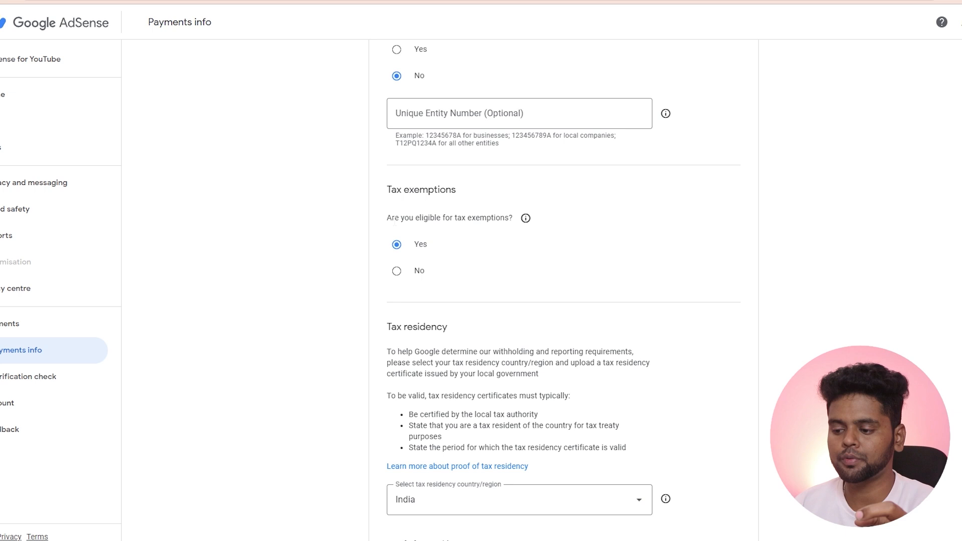
left_click_drag(387, 217, 516, 219)
left_click(519, 234)
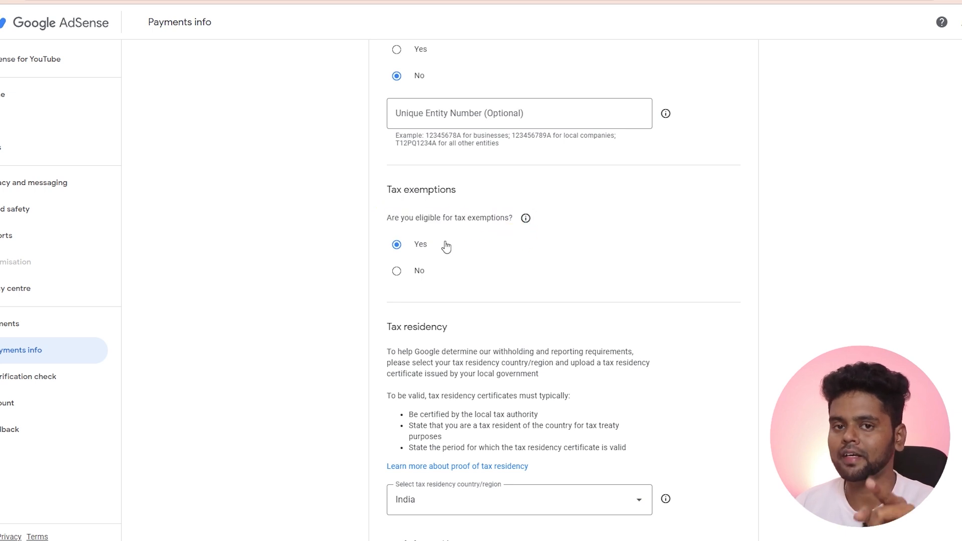
Step: Provide APanCard.pdf as an "Other document" proof of tax residency without an expiry date, and submit the Singapore tax form
scroll(408, 250, "down", 2)
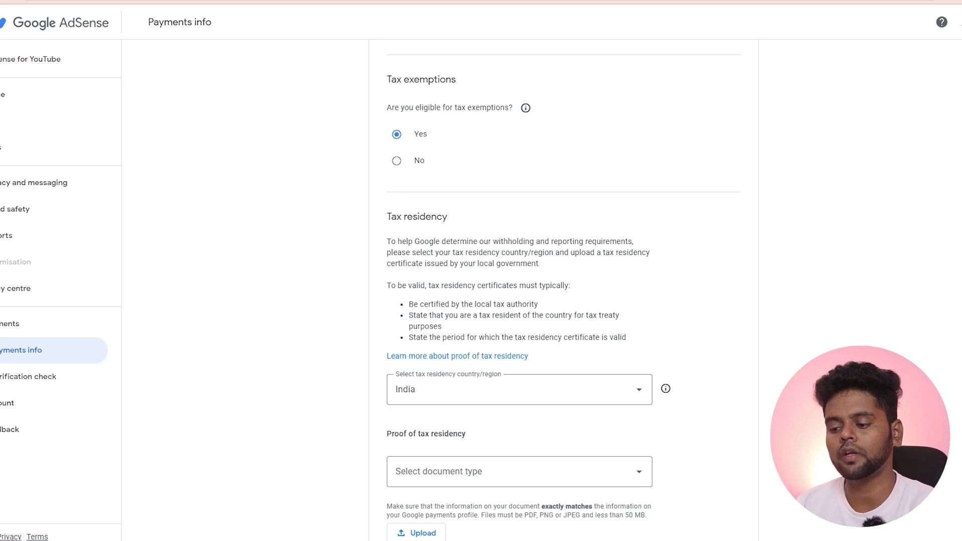
scroll(419, 267, "down", 1)
scroll(418, 271, "down", 1)
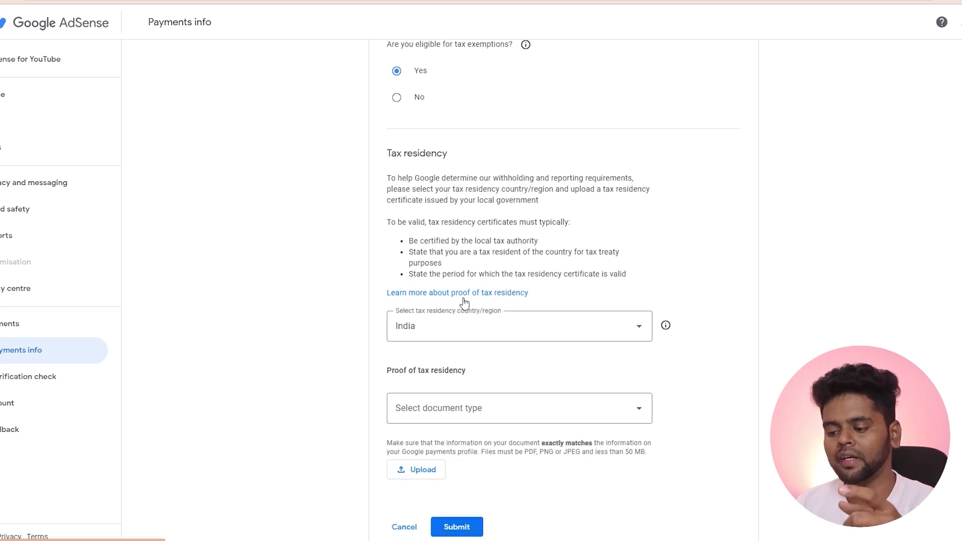
left_click(643, 410)
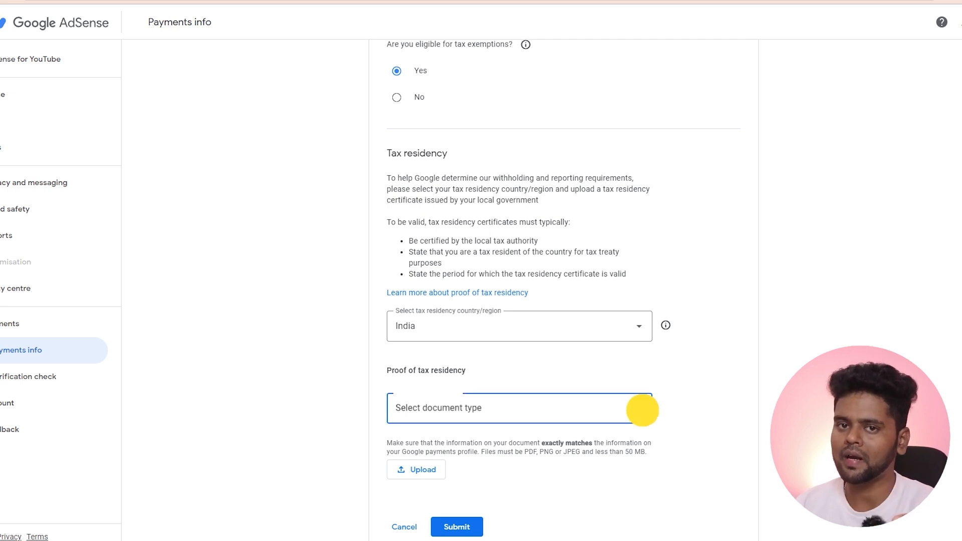
left_click(643, 410)
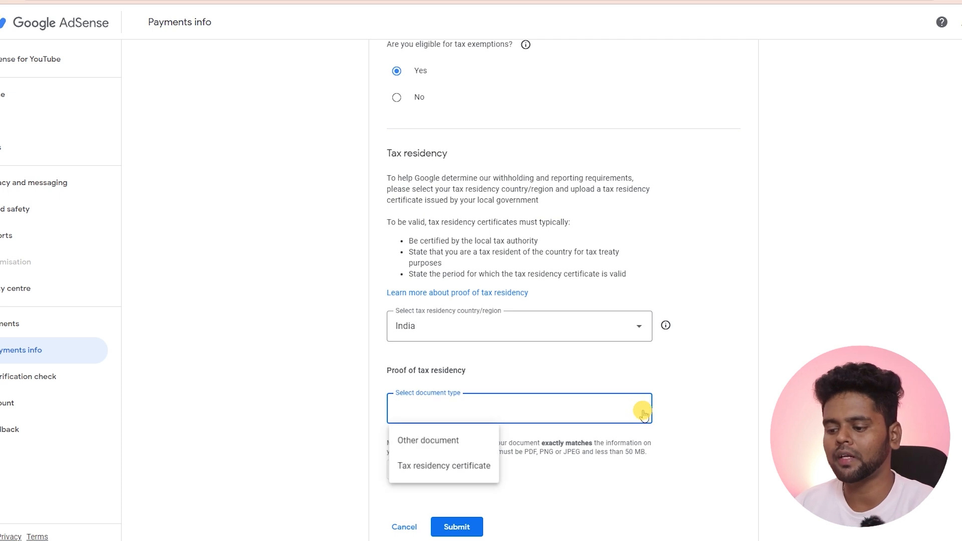
left_click(457, 453)
left_click(423, 385)
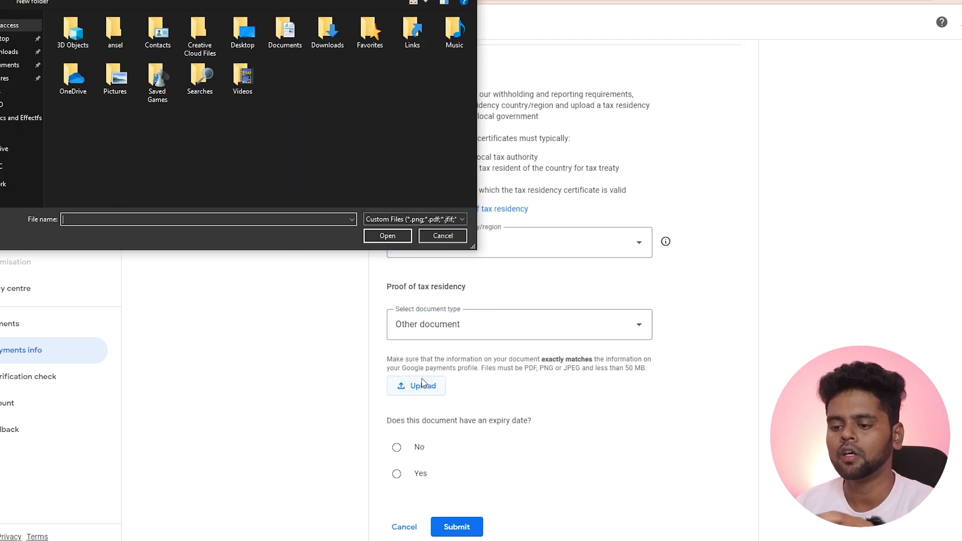
left_click(442, 236)
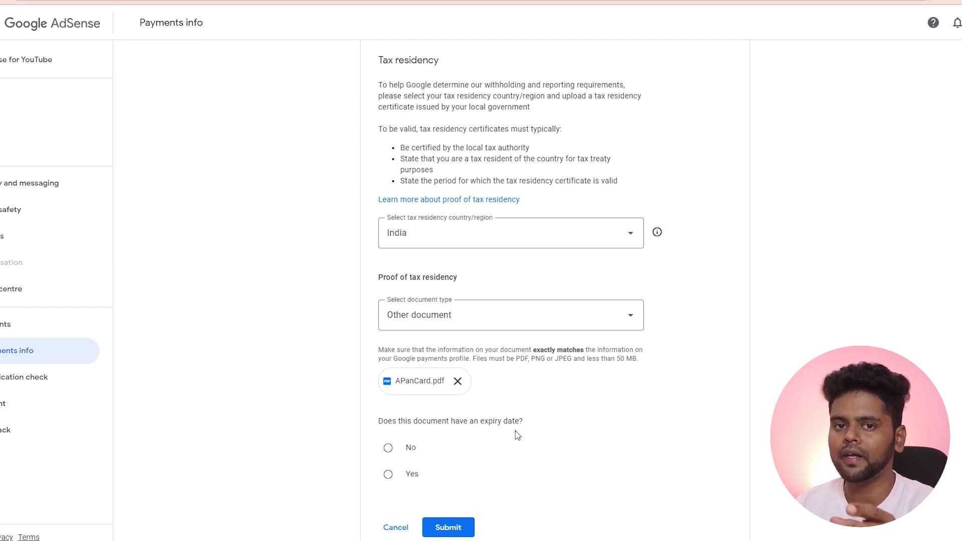
left_click(387, 451)
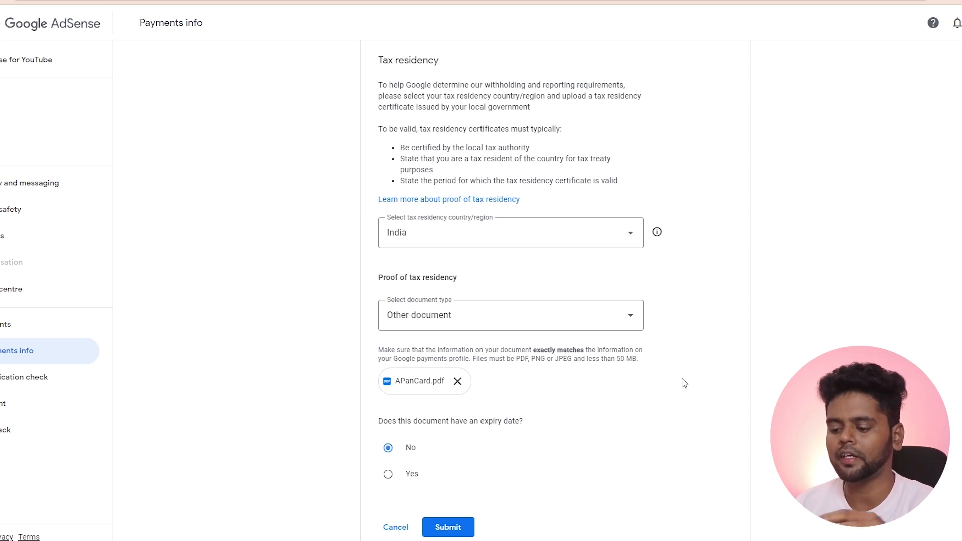
left_click(449, 528)
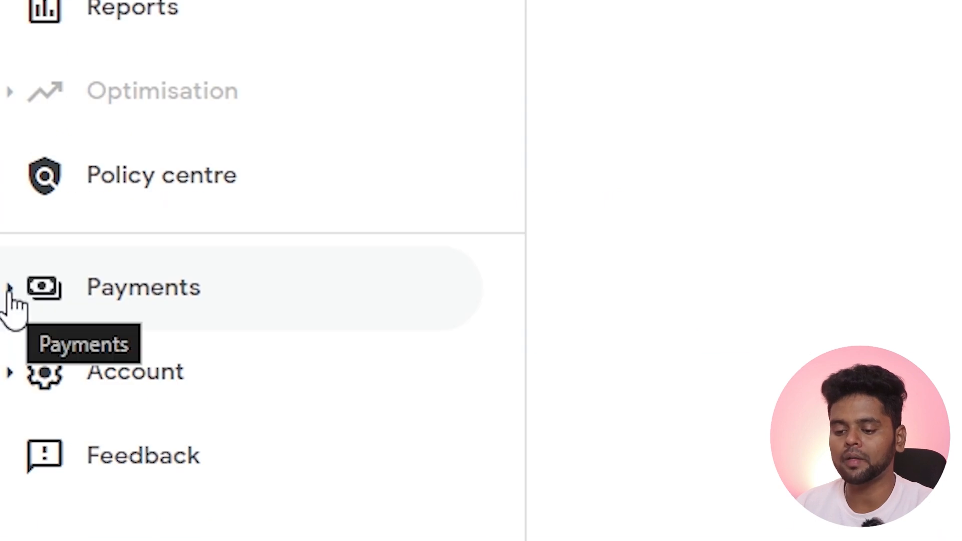
Step: Open the United States tax info management from the payments settings
left_click(11, 301)
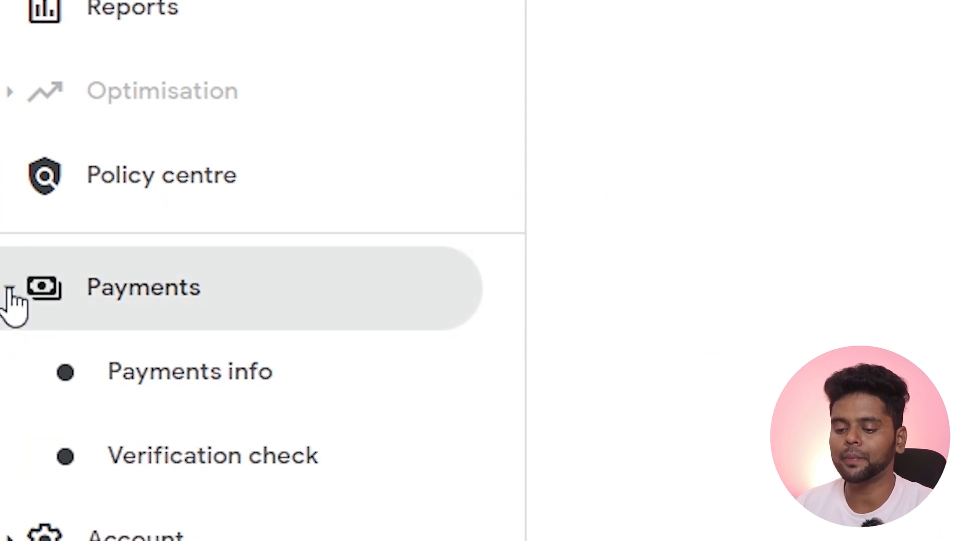
left_click(200, 383)
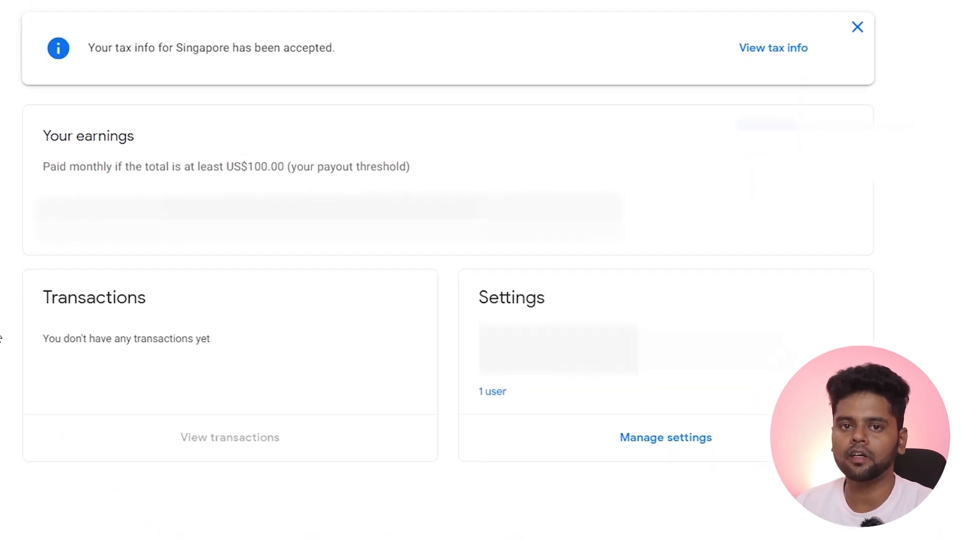
left_click(632, 427)
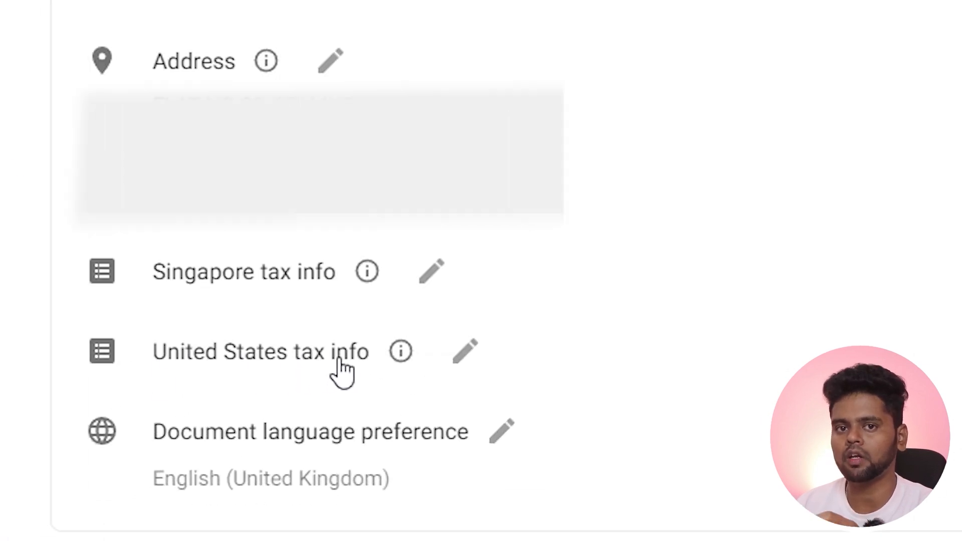
left_click(467, 352)
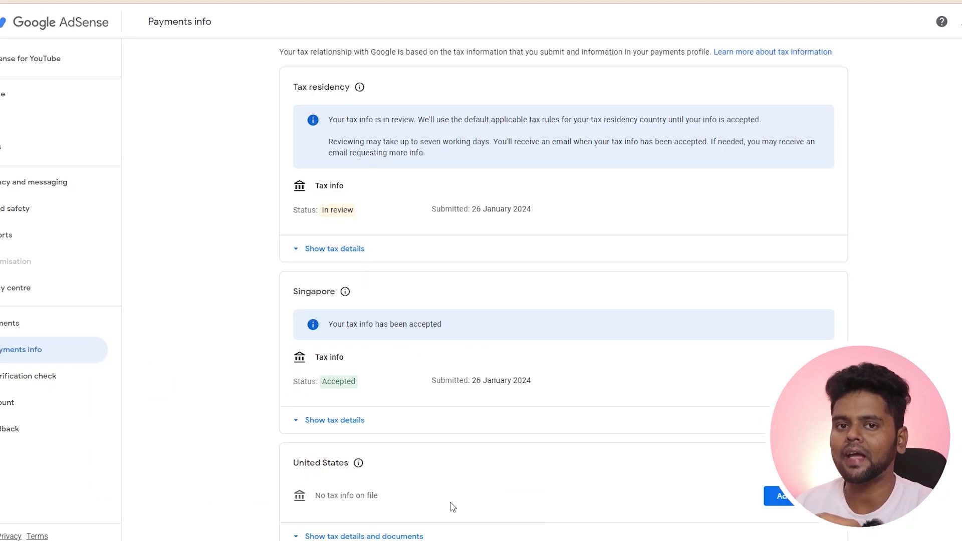
Step: Start the United States tax info form and verify the identity with the account password
left_click(776, 496)
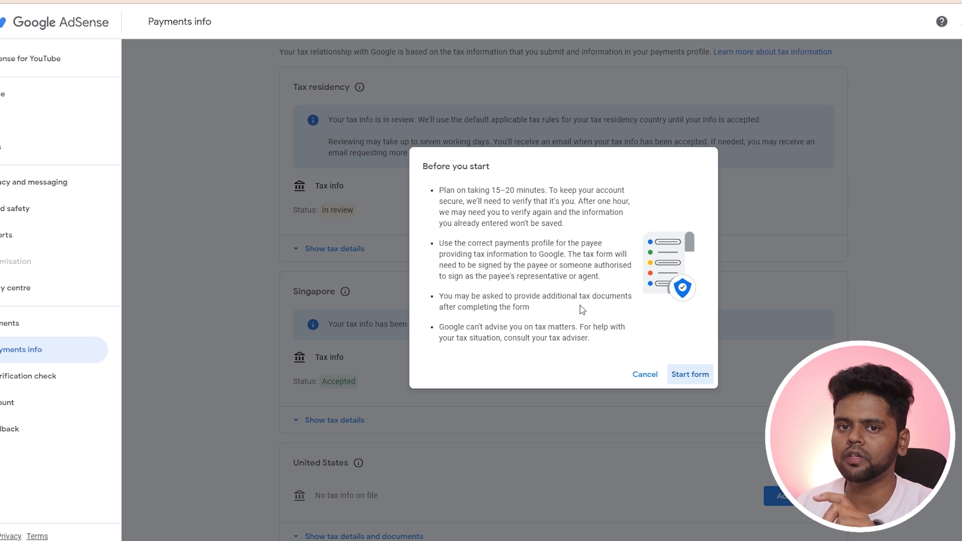
left_click(688, 376)
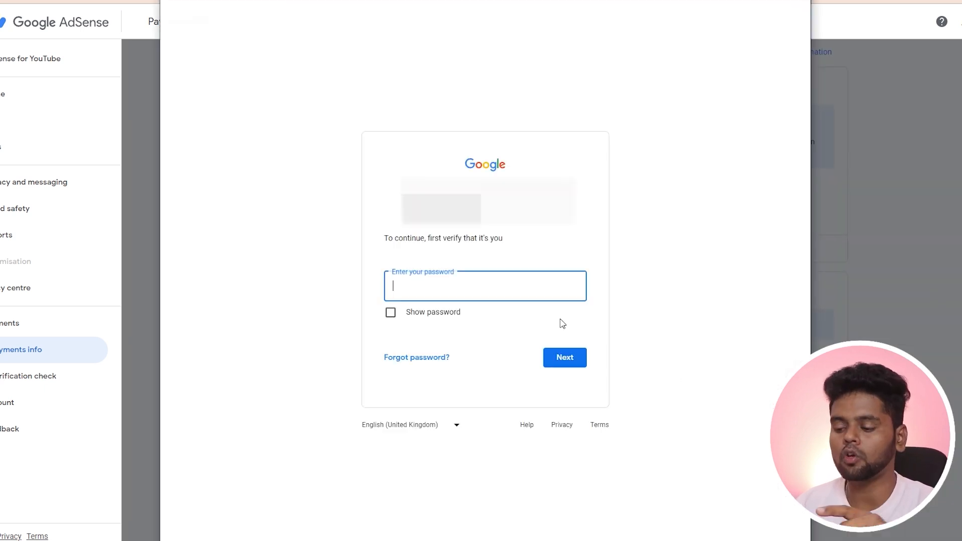
key("ctrl+v")
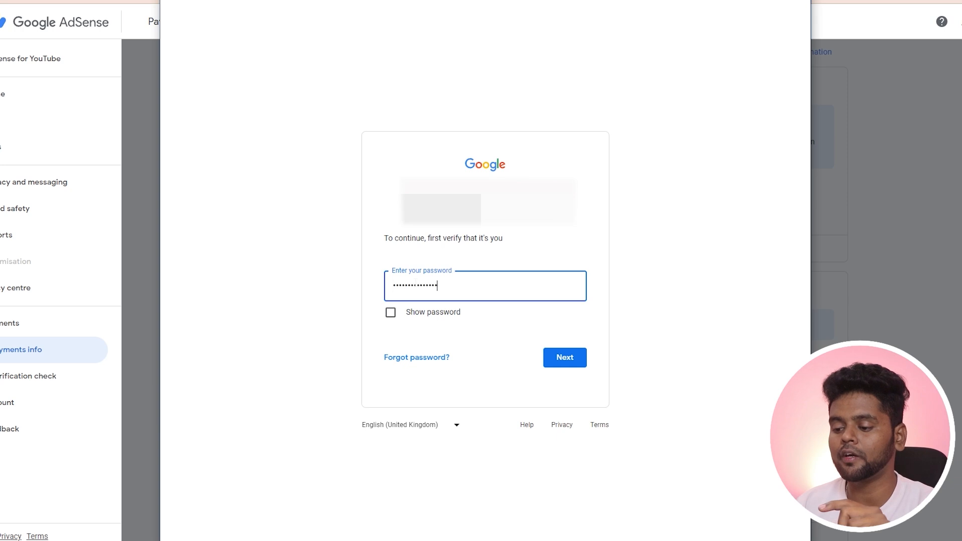
left_click(563, 363)
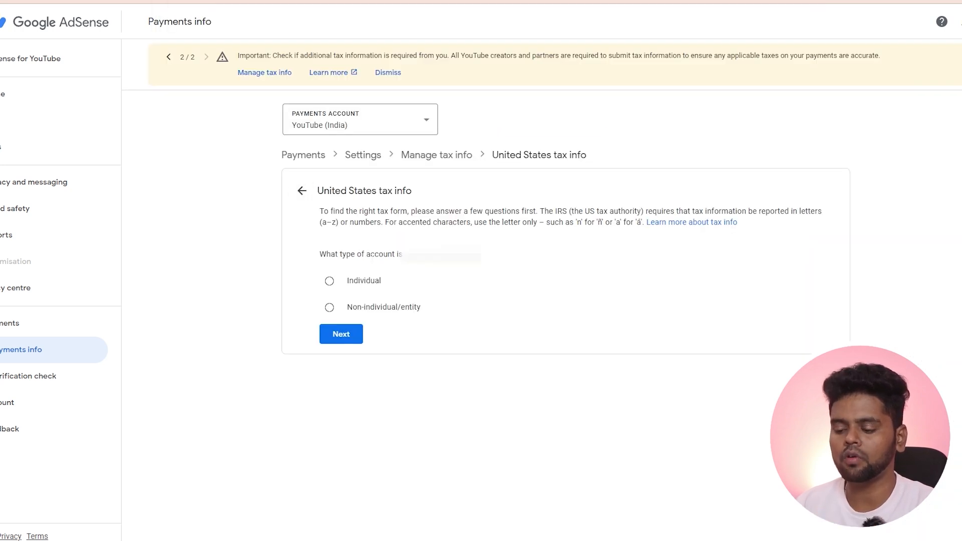
Step: Declare an Individual account that is not a US citizen or resident, and start the W-8BEN form
left_click(329, 283)
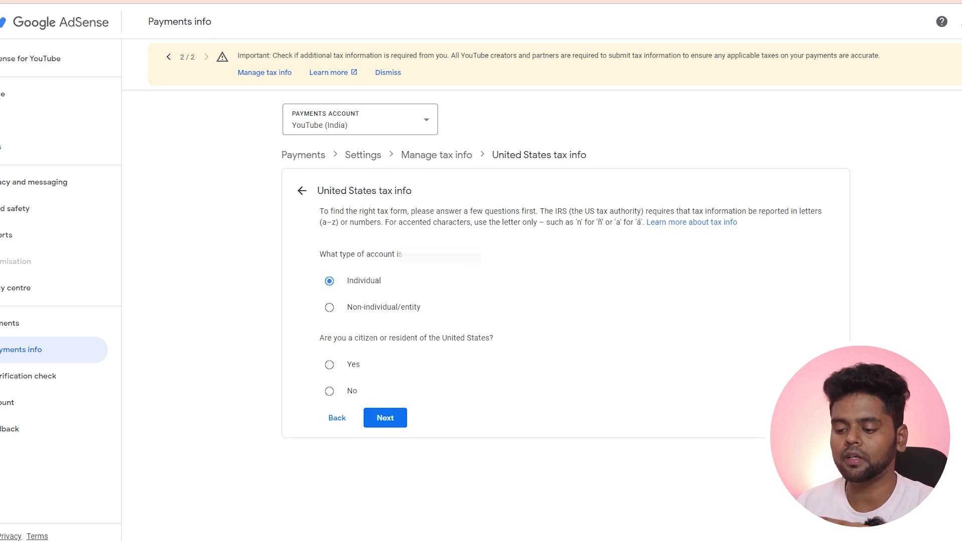
left_click(331, 396)
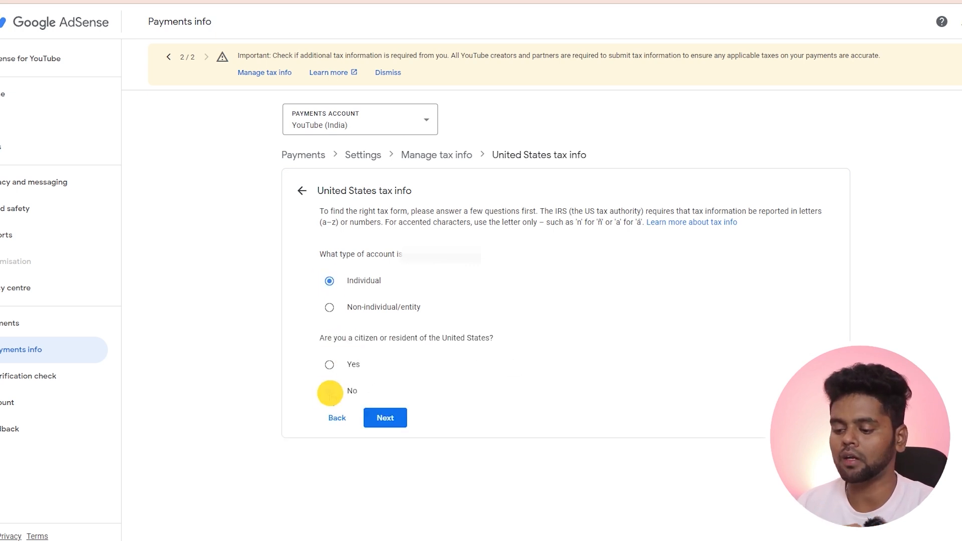
left_click(392, 425)
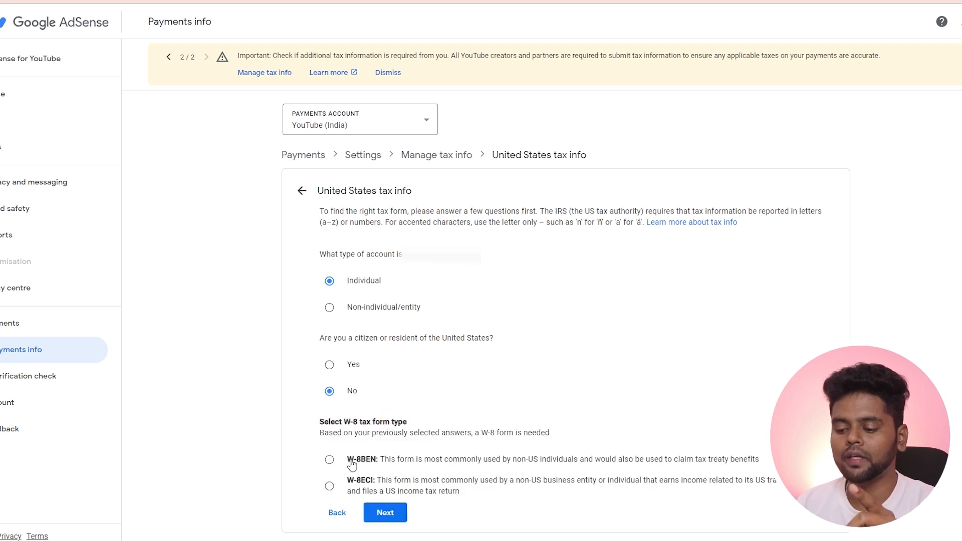
left_click(330, 461)
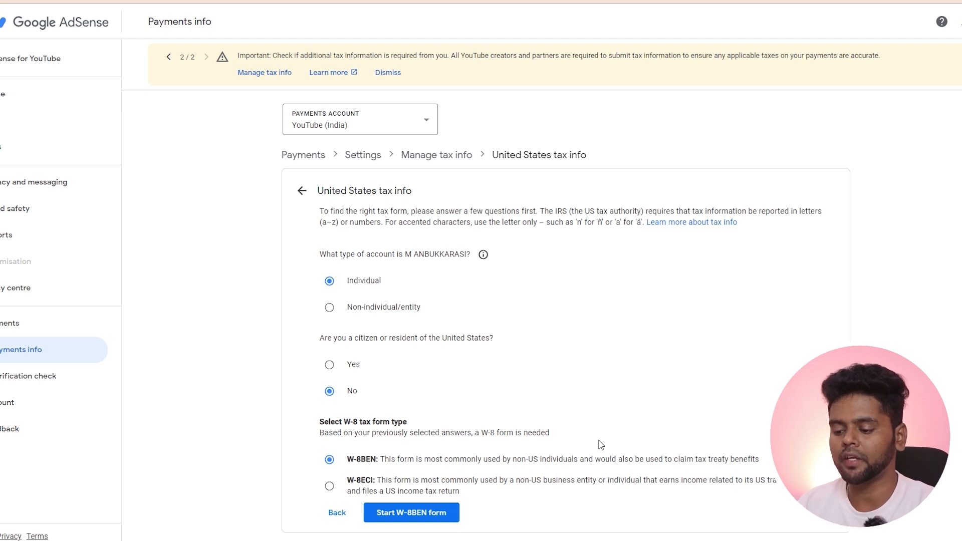
left_click(411, 512)
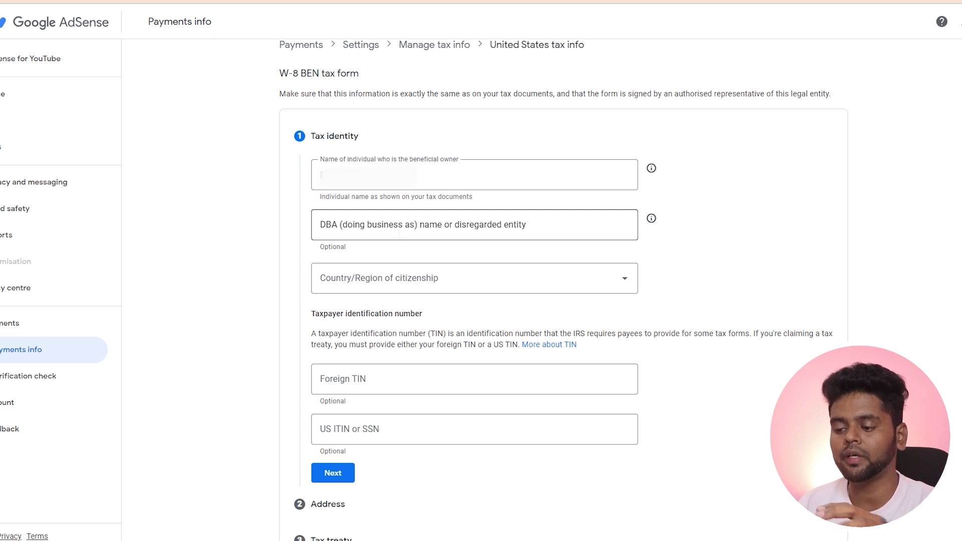
Step: Set the country of citizenship to India and fill in the foreign TIN in the tax identity section
left_click(400, 232)
left_click_drag(321, 255, 347, 248)
left_click(404, 278)
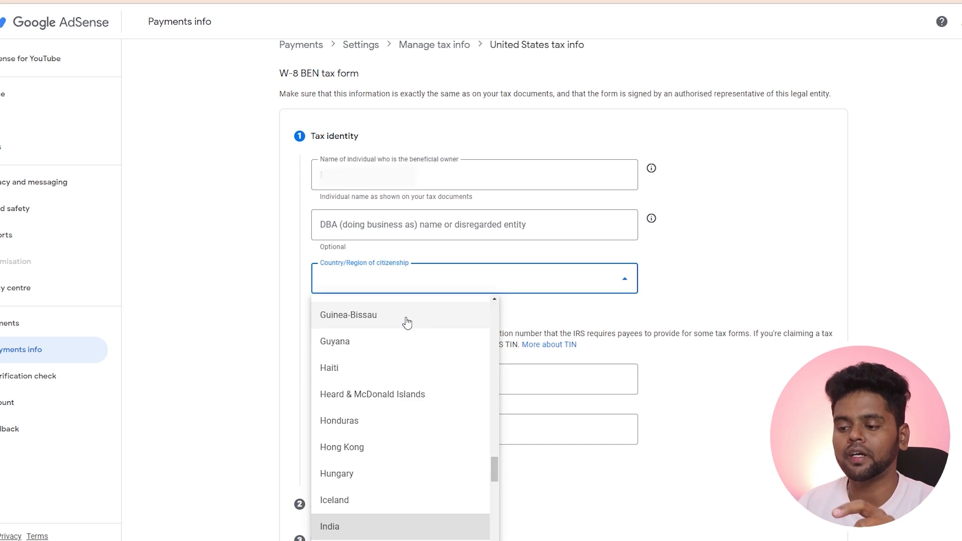
scroll(408, 351, "down", 4)
left_click(357, 309)
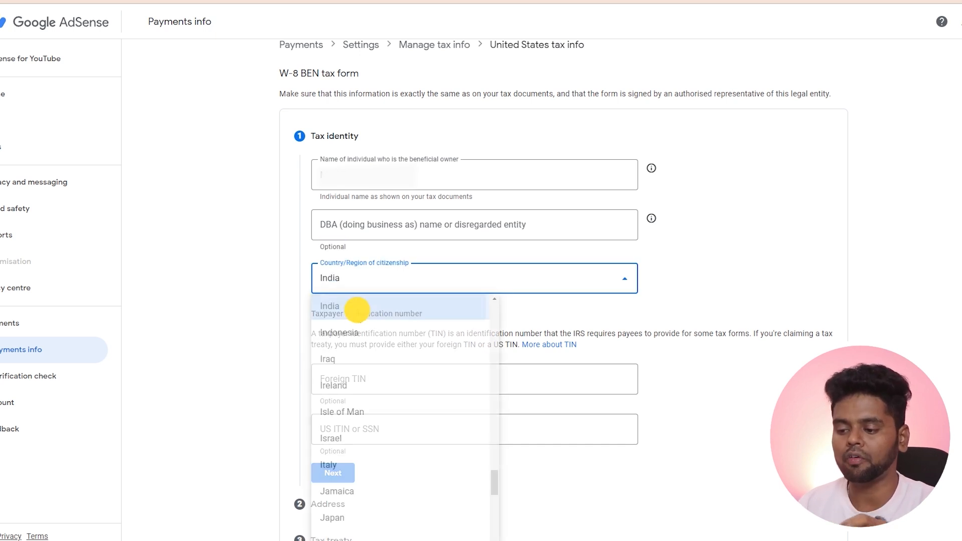
scroll(825, 228, "down", 2)
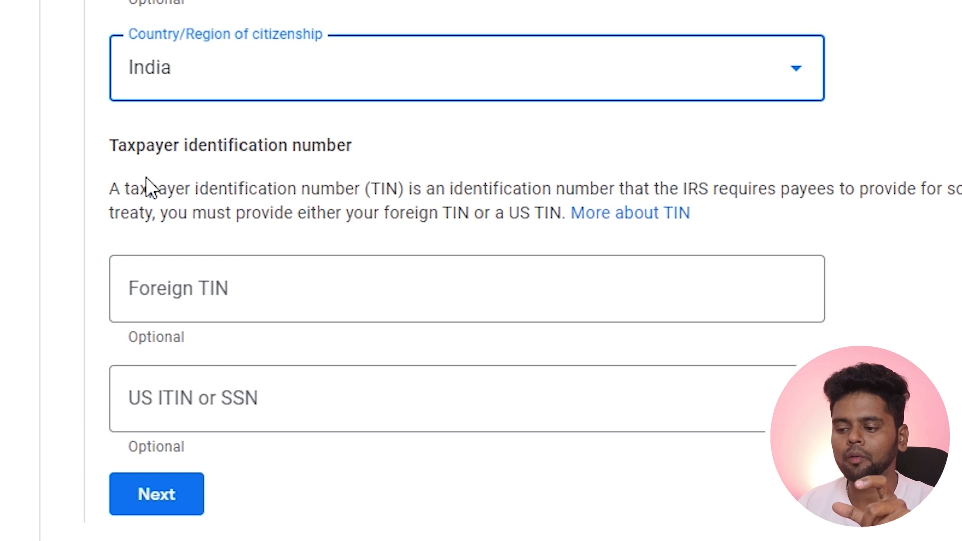
left_click(295, 289)
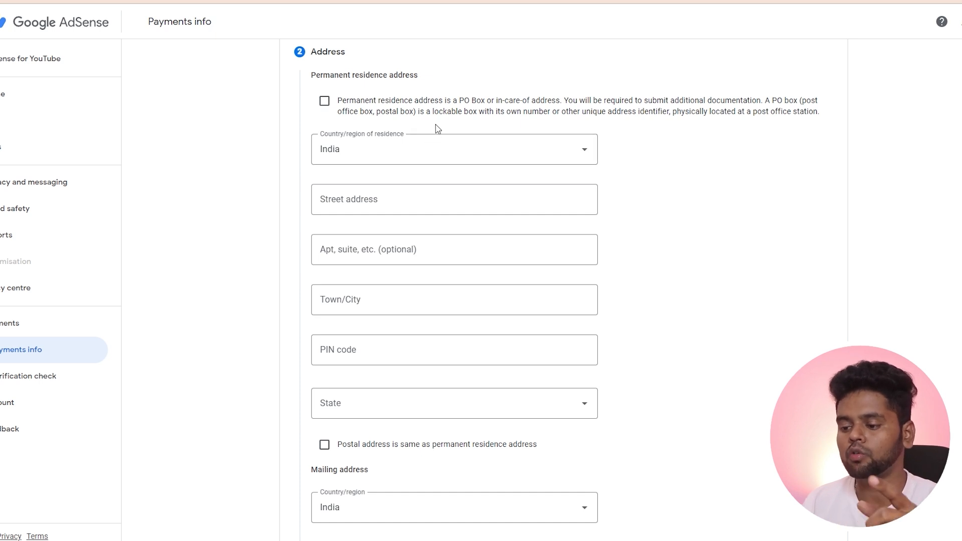
Step: Fill in the permanent residence address in the W-8BEN form with the saved address
left_click(408, 191)
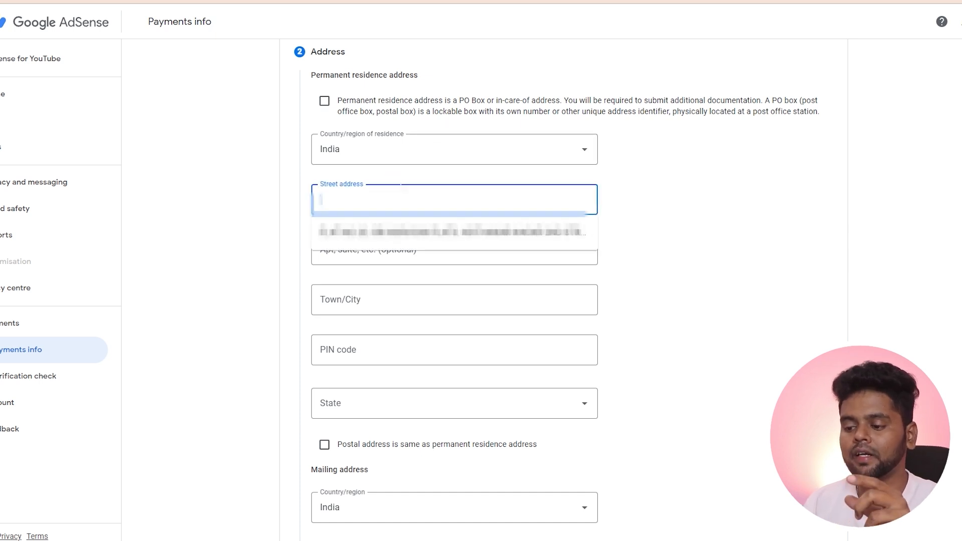
left_click(414, 233)
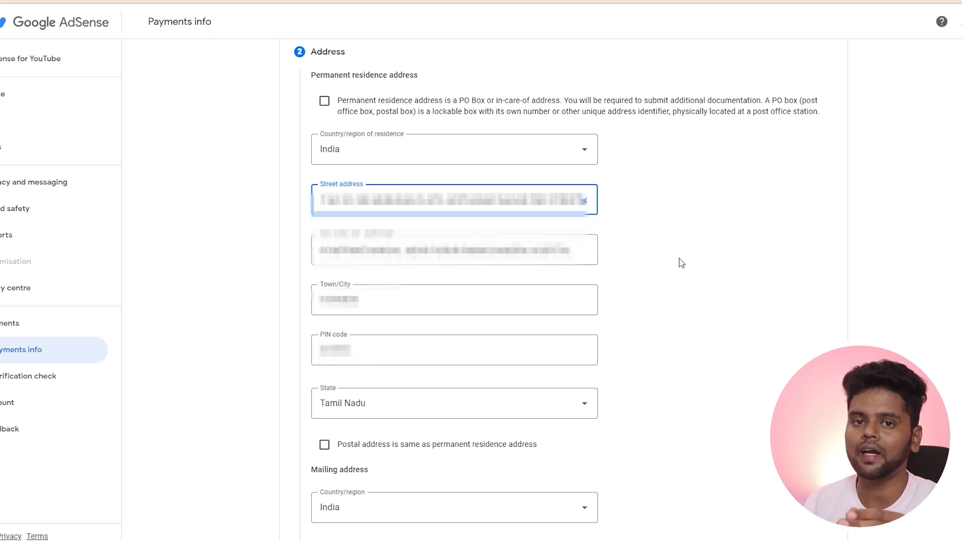
left_click_drag(311, 194, 376, 194)
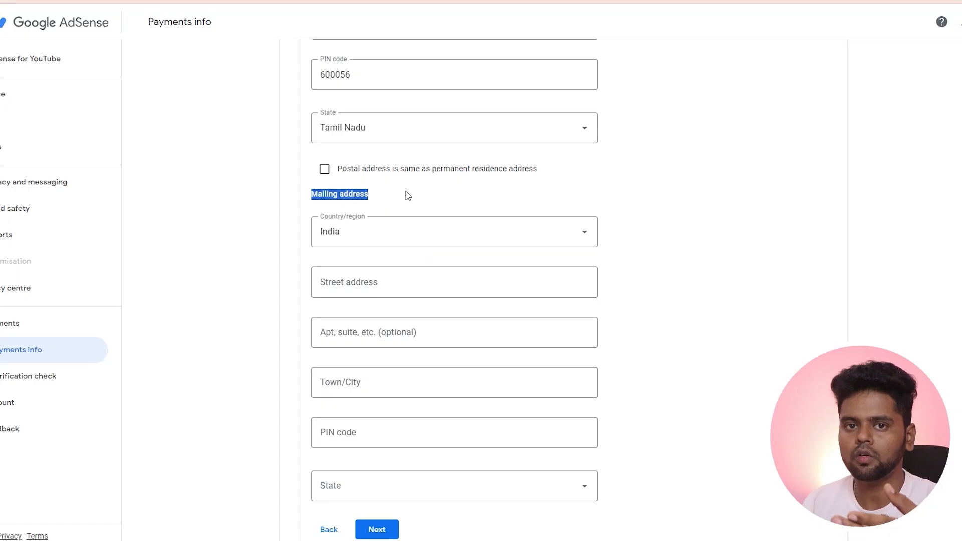
Step: Mark the postal address as the same as the permanent residence address and continue to the tax treaty section
left_click(408, 194)
left_click(324, 169)
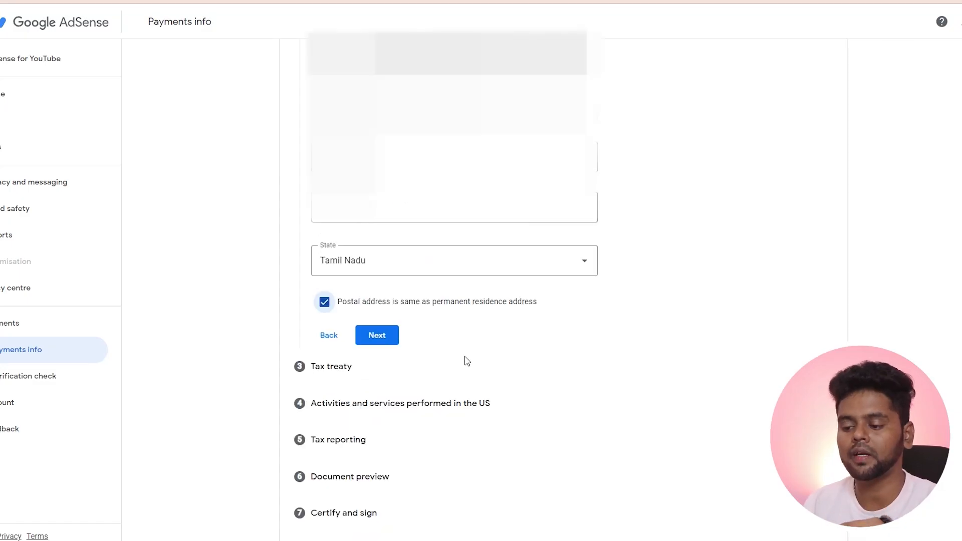
left_click(380, 338)
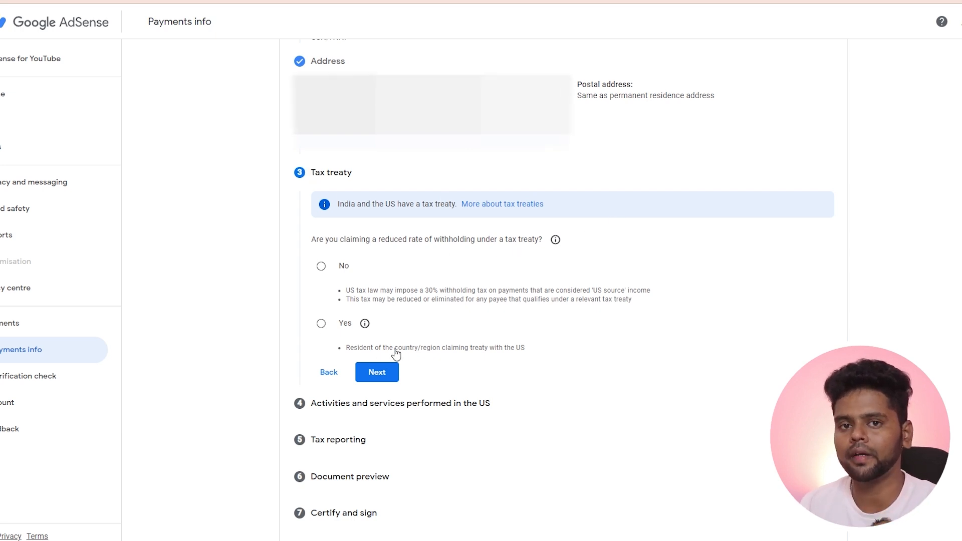
Step: Claim a reduced rate of withholding under a tax treaty as a resident of India
left_click(321, 325)
left_click(342, 348)
left_click(437, 391)
scroll(398, 436, "down", 15)
left_click(397, 436)
scroll(636, 379, "down", 4)
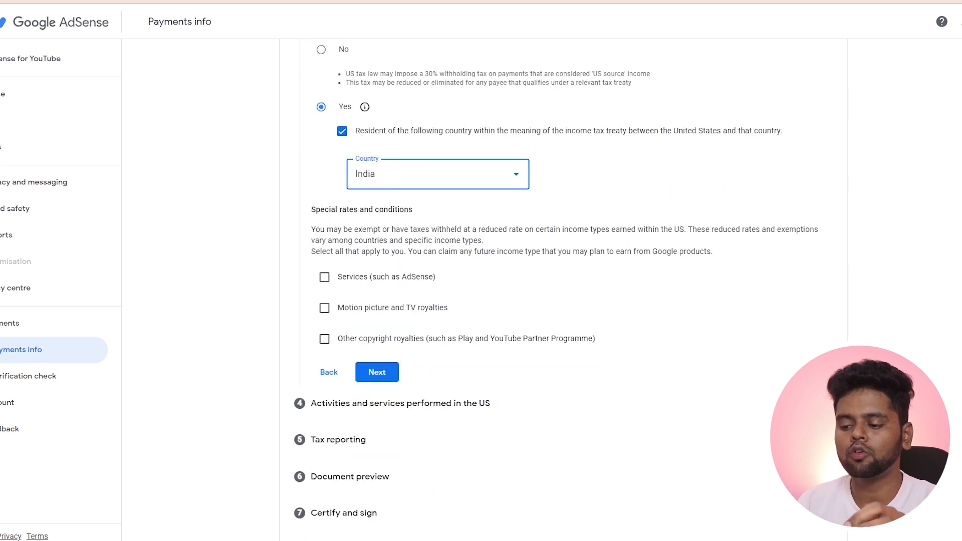
Step: Claim Services income under Article 7 and paragraph 1 at the 0% reduced treaty rate, and certify that the treaty terms are met
left_click(324, 279)
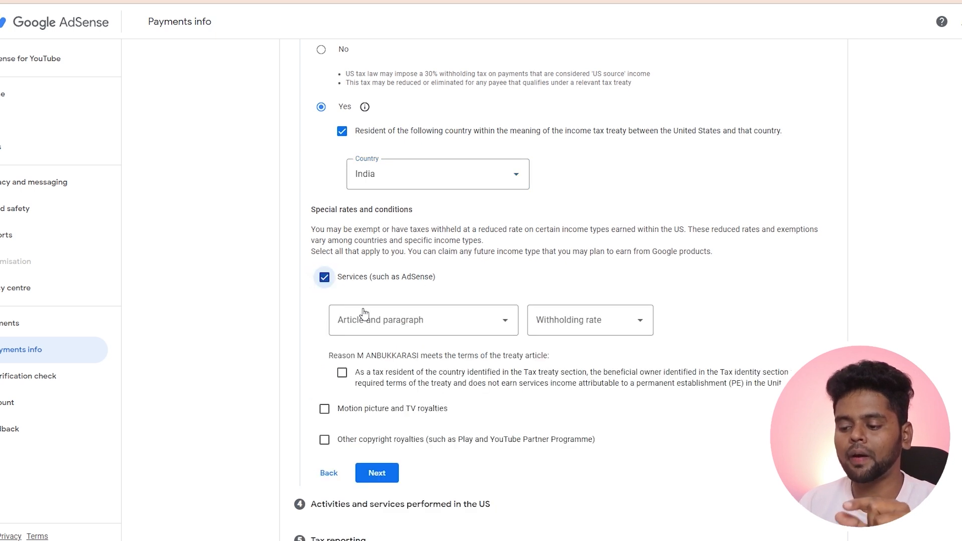
left_click(427, 325)
left_click(404, 355)
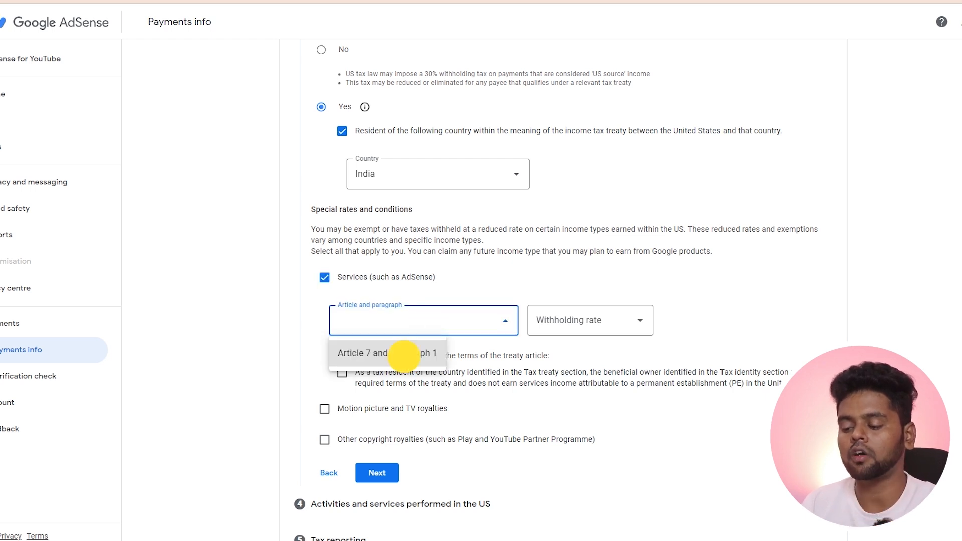
left_click(575, 325)
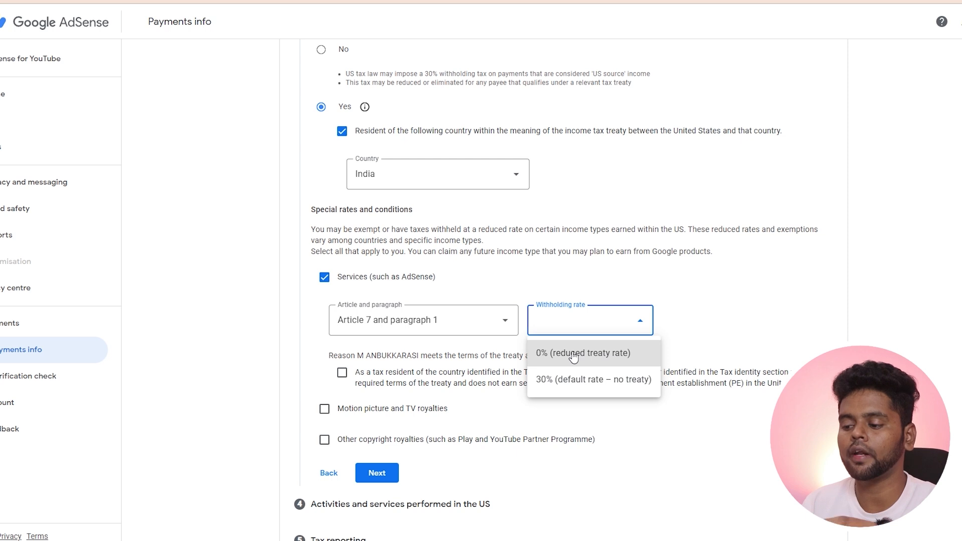
left_click(574, 354)
scroll(659, 348, "down", 2)
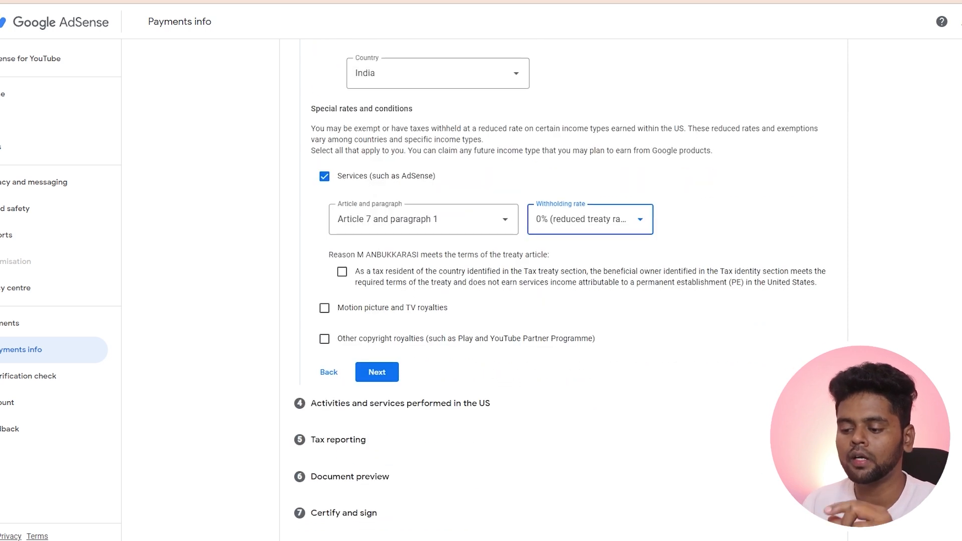
left_click(342, 273)
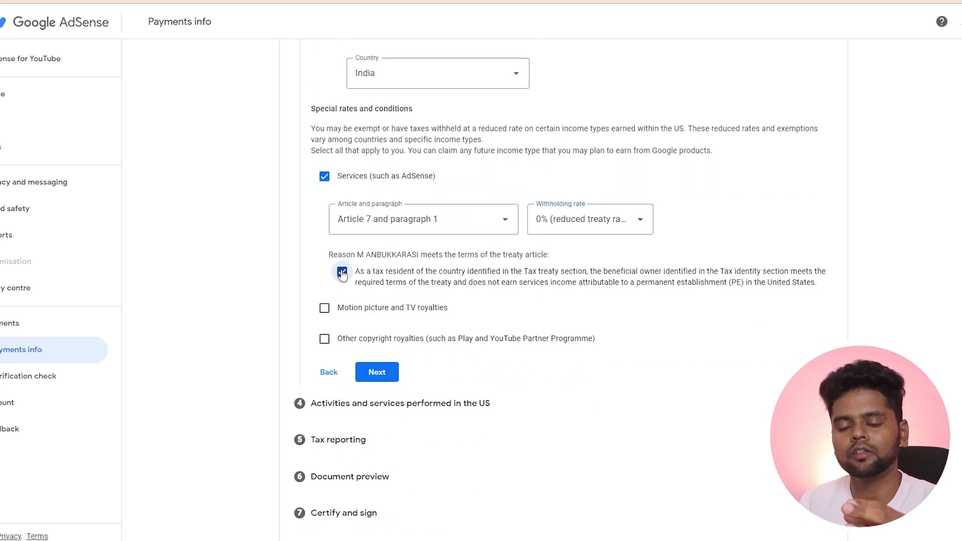
Step: Claim Motion picture and TV royalties under Article 12 and paragraph 2A II at the 15% reduced rate, and certify the treaty terms
left_click(324, 310)
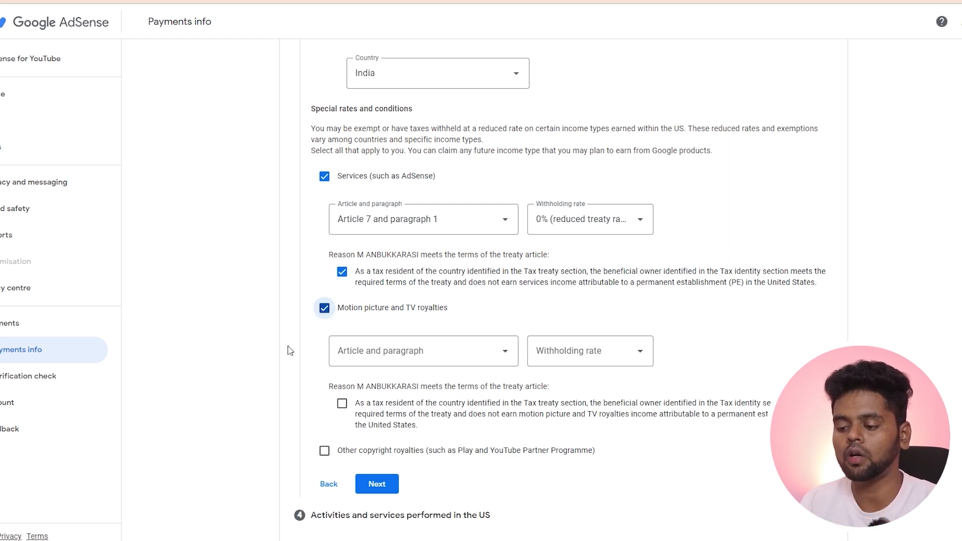
left_click(421, 357)
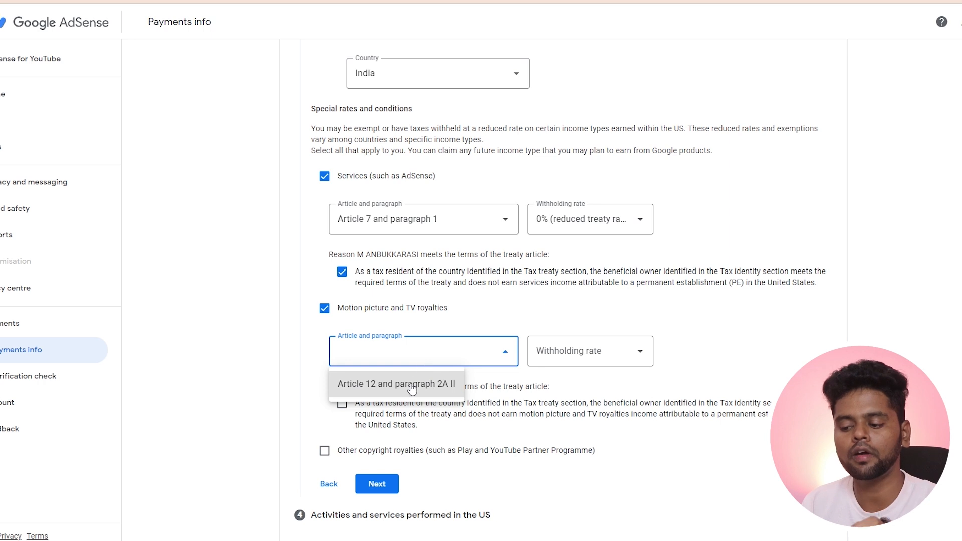
left_click(346, 385)
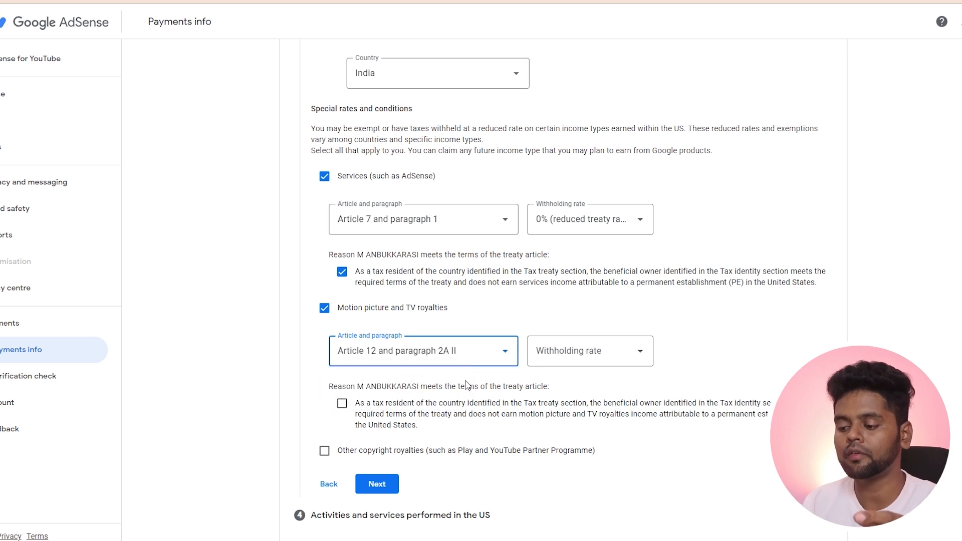
left_click(554, 355)
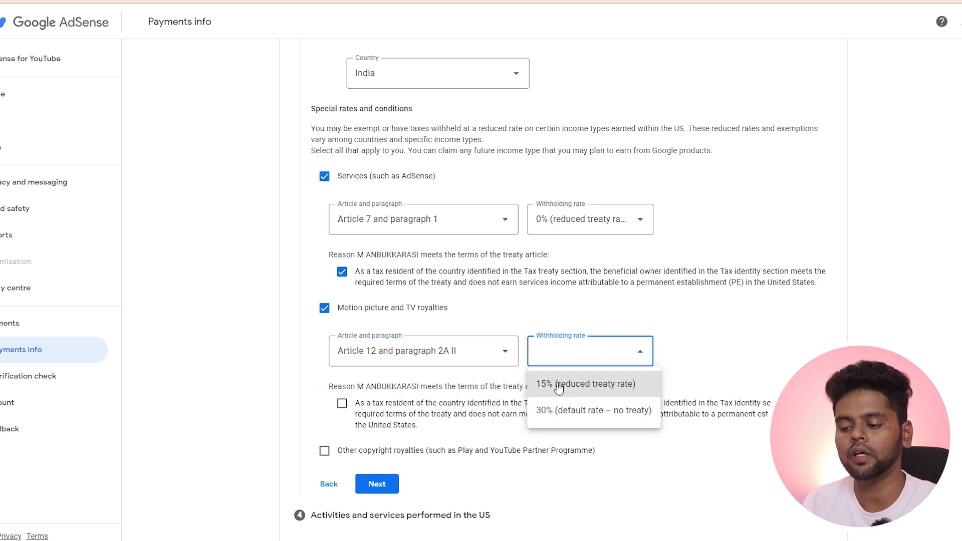
left_click(556, 384)
scroll(551, 381, "down", 2)
left_click(383, 292)
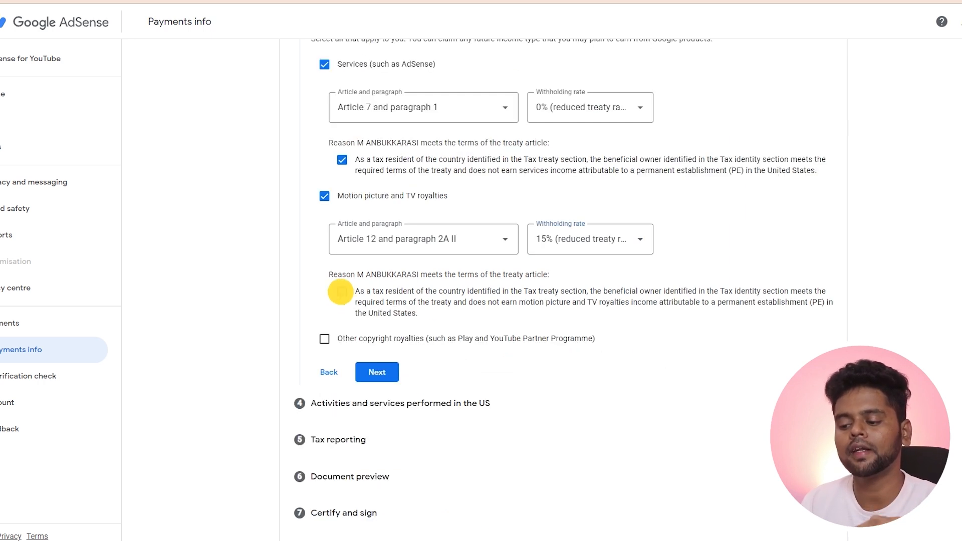
Step: Claim Other copyright royalties under Article 12 and paragraph 2A II at 15%, certify the treaty terms and complete the tax treaty section
left_click(325, 340)
scroll(381, 311, "down", 2)
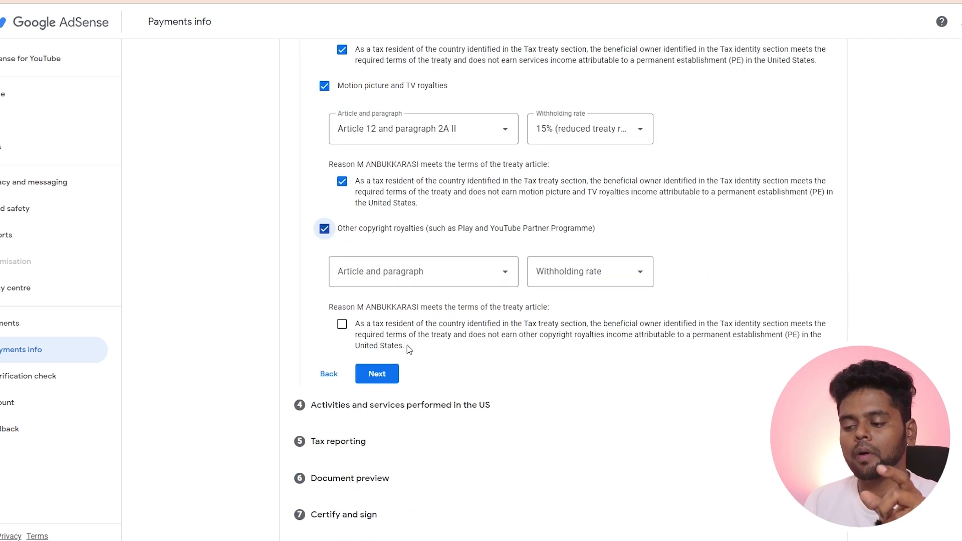
left_click(439, 278)
left_click(426, 307)
left_click(582, 275)
left_click(563, 291)
left_click(569, 281)
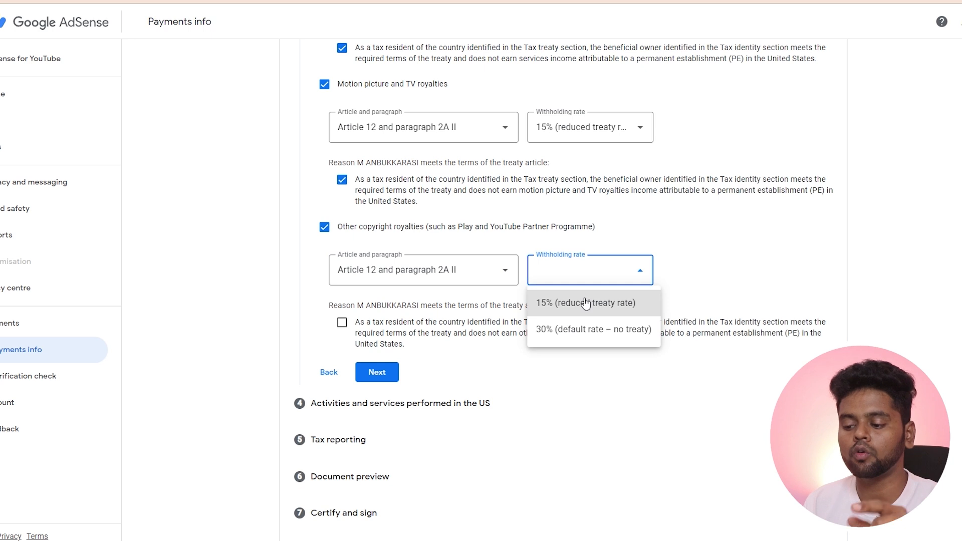
left_click(581, 303)
left_click(342, 322)
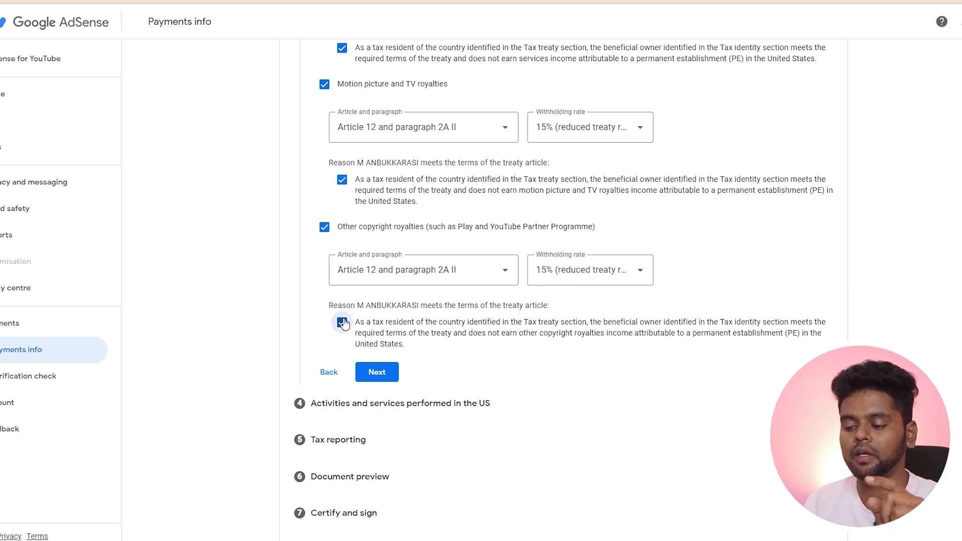
left_click(377, 372)
Step: Declare that no activities or services were performed for Google within the US, certify it and continue to tax reporting
left_click_drag(311, 298, 491, 298)
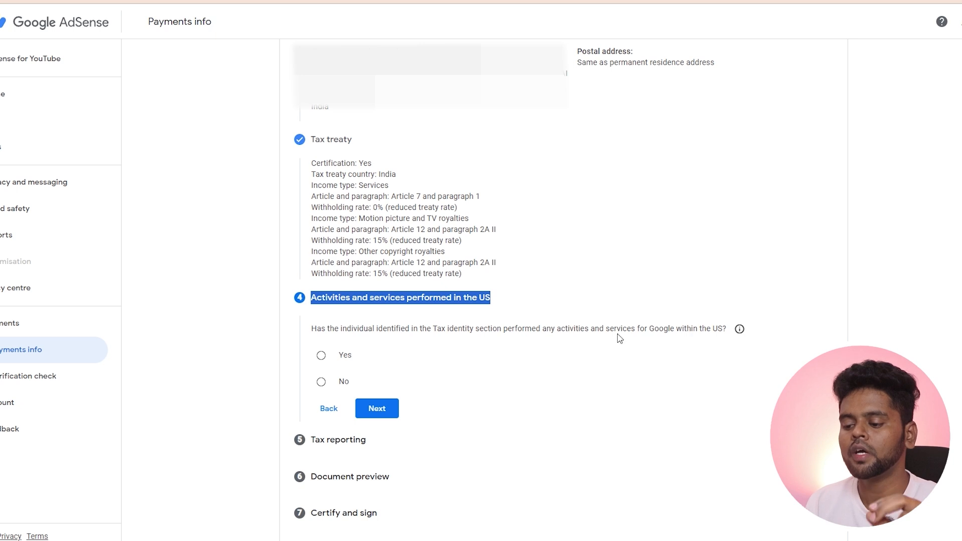
left_click(526, 331)
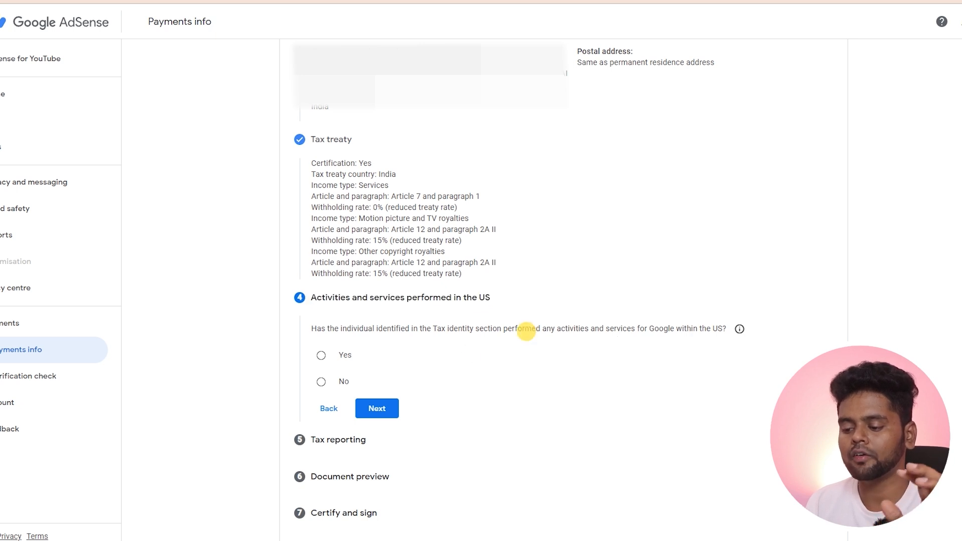
left_click(322, 382)
left_click(332, 371)
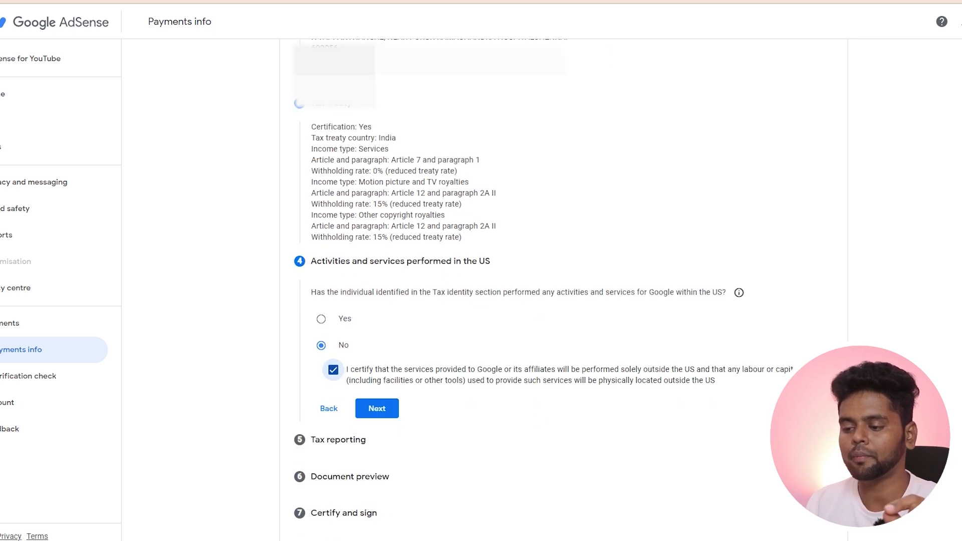
left_click(377, 408)
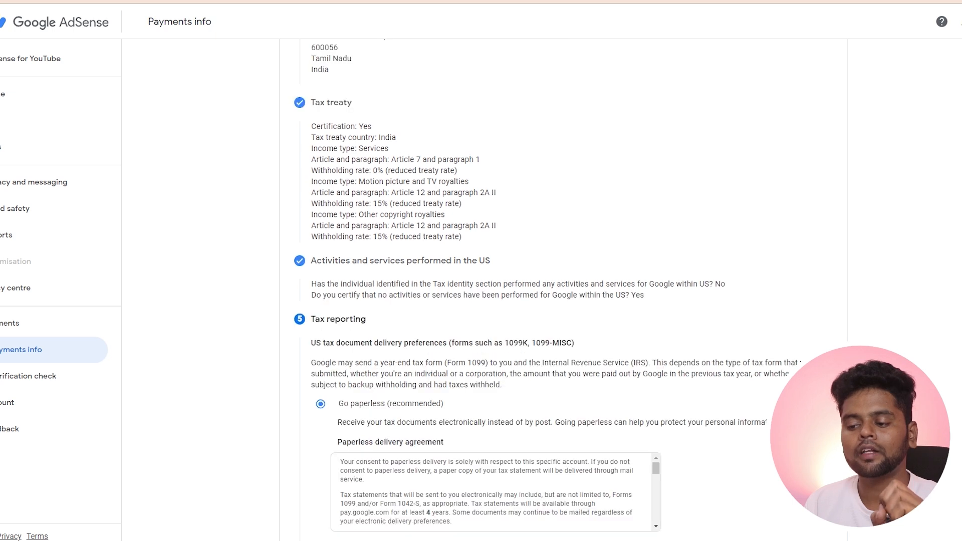
Step: Accept the paperless delivery agreement for US tax documents and complete the tax reporting section
scroll(431, 380, "down", 3)
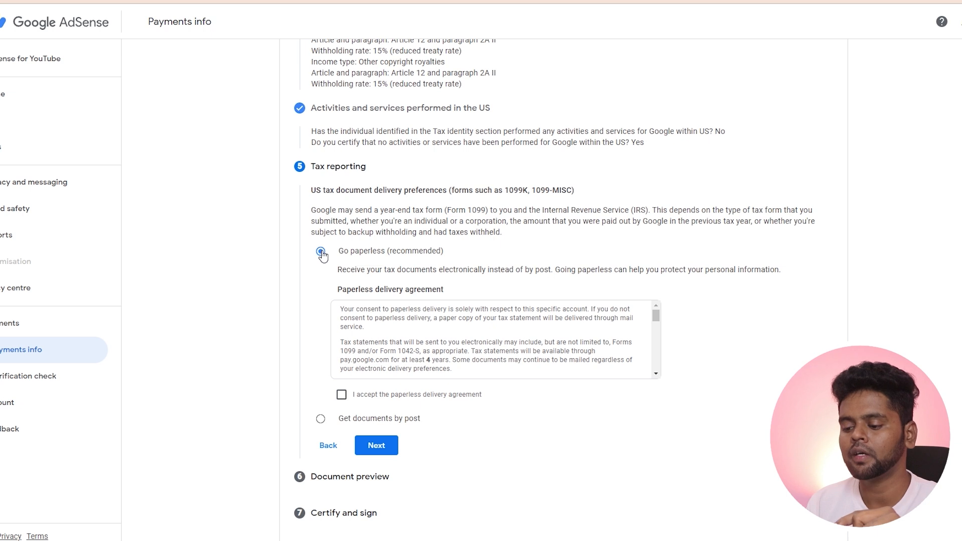
left_click(342, 394)
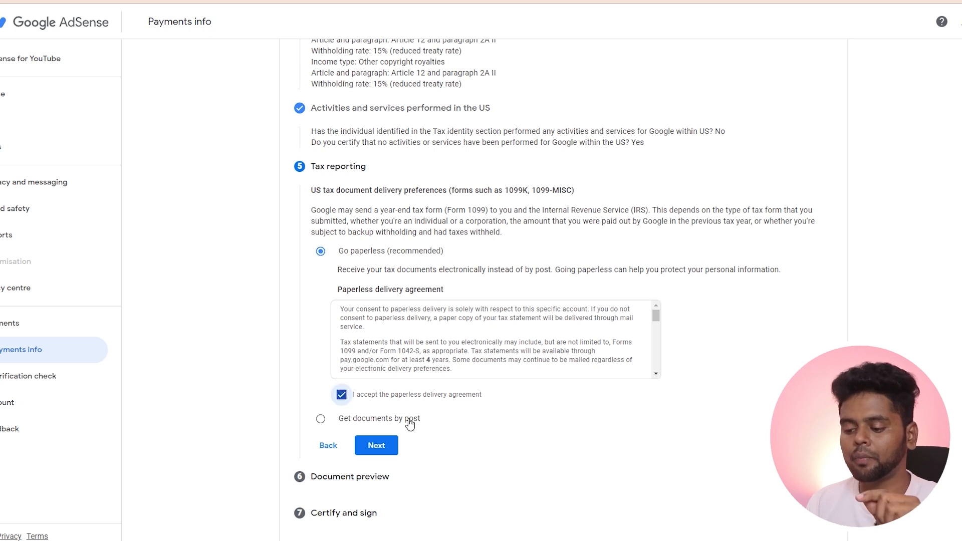
left_click(377, 446)
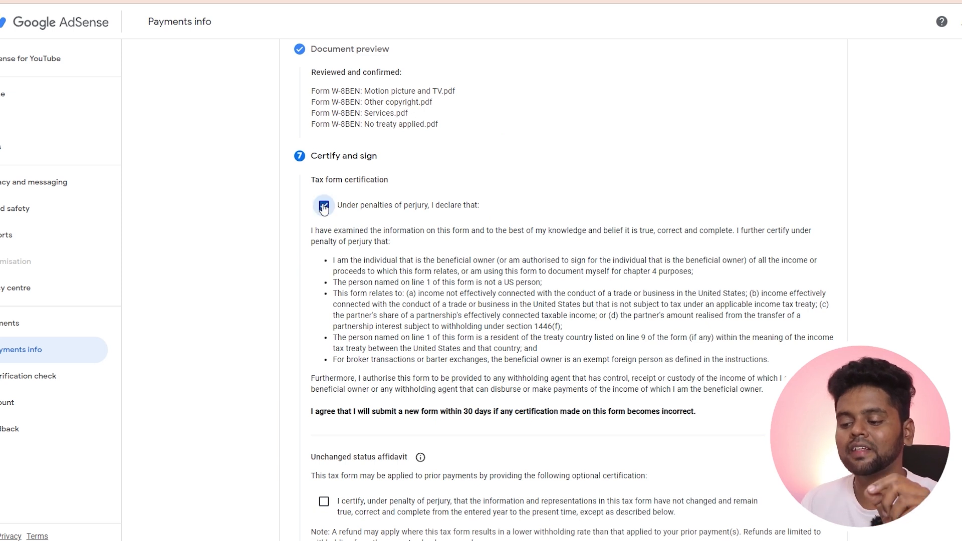
Step: Certify the unchanged status affidavit from the year 2024 and confirm being the beneficial owner named in the tax identity section
scroll(325, 208, "down", 5)
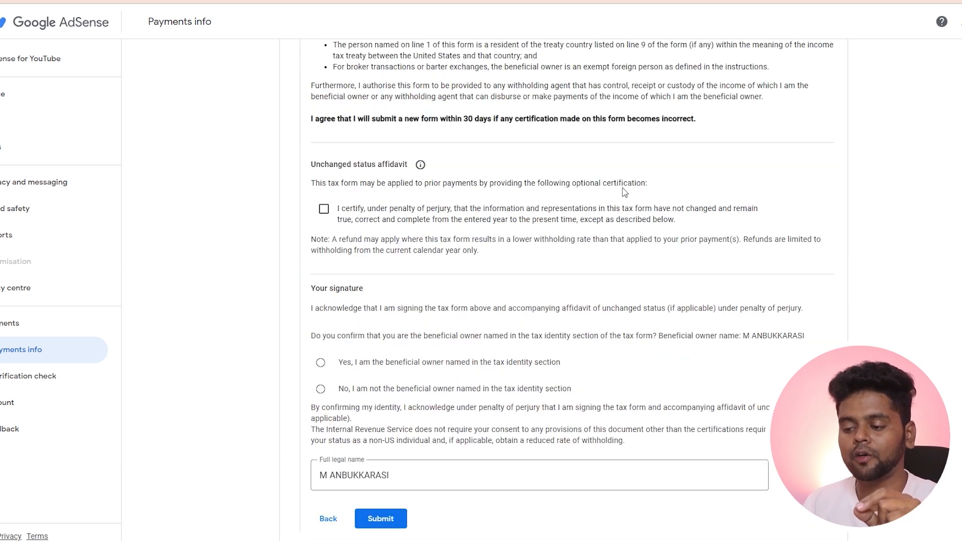
left_click(324, 208)
left_click(386, 252)
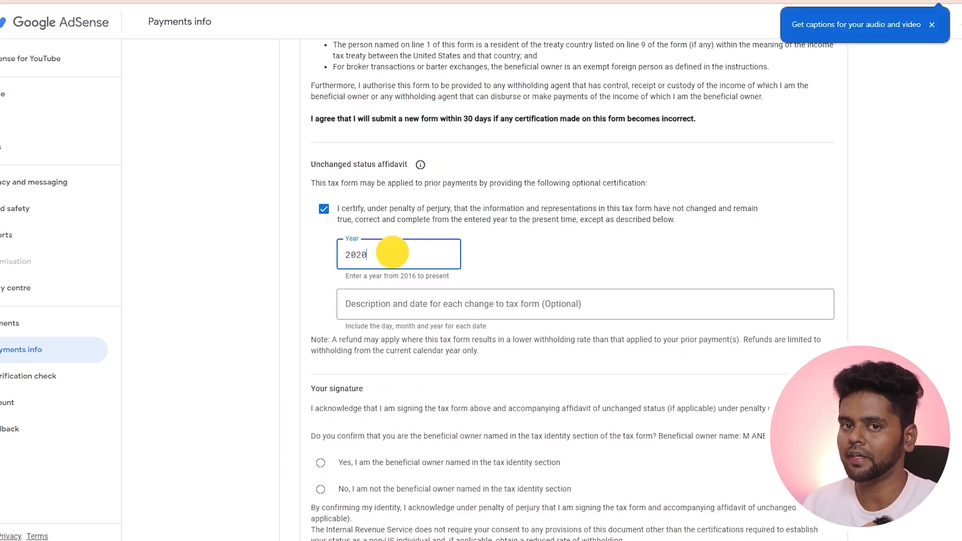
left_click(932, 25)
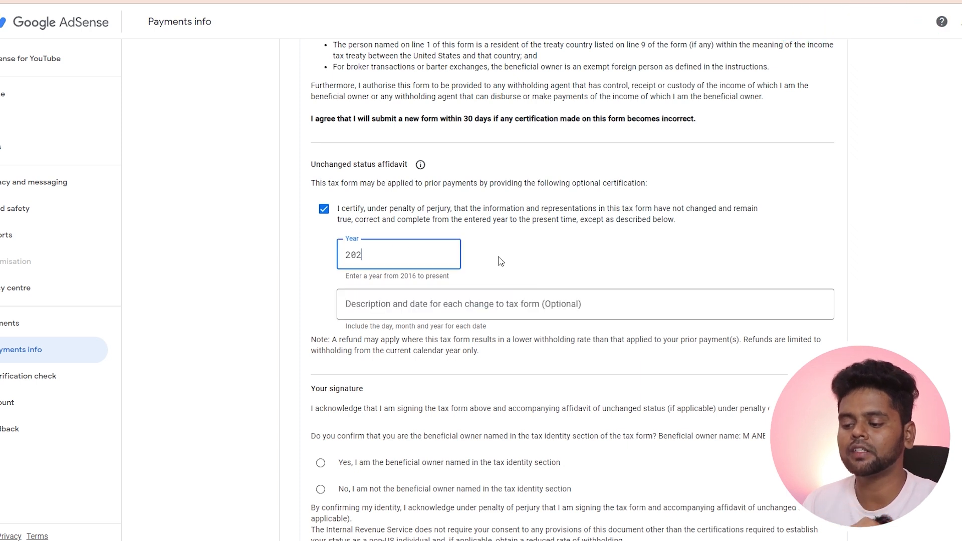
type("4")
key("Tab")
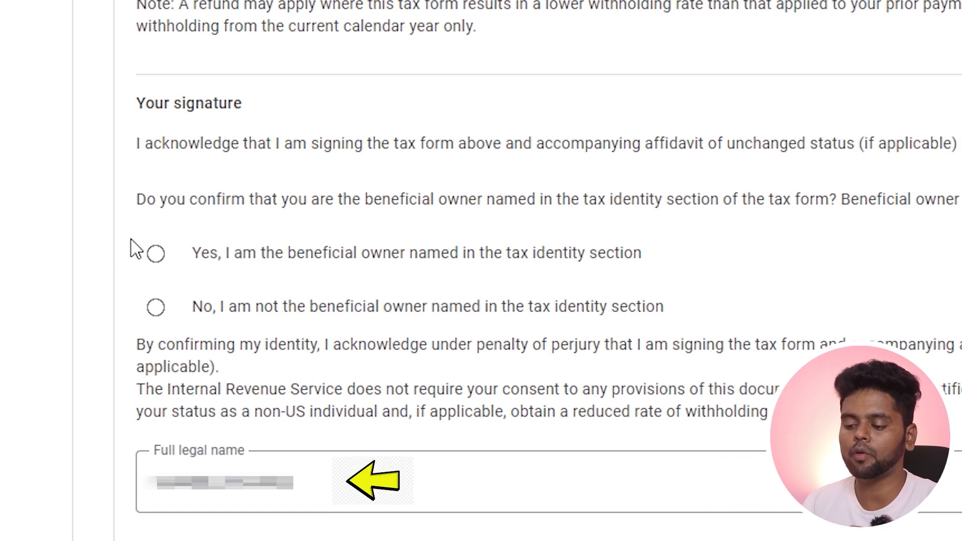
left_click(155, 256)
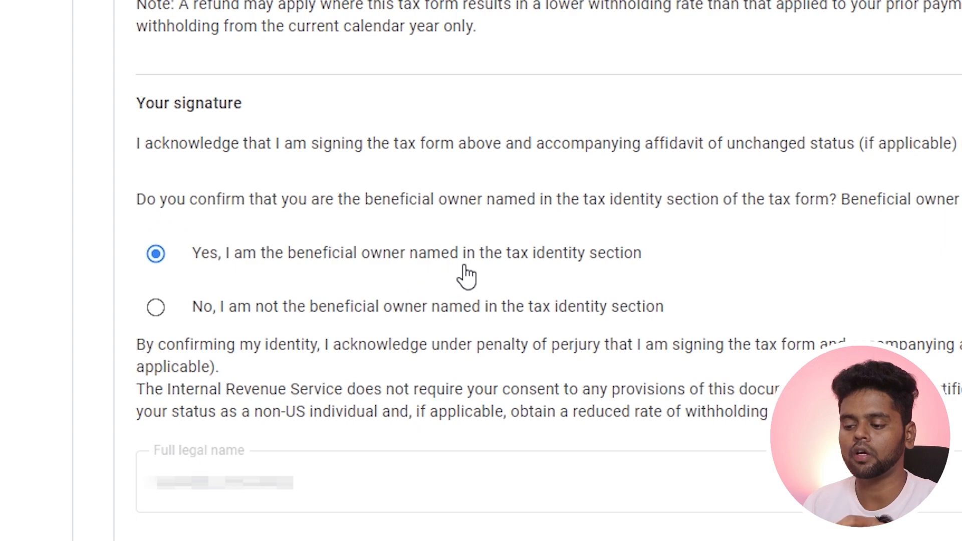